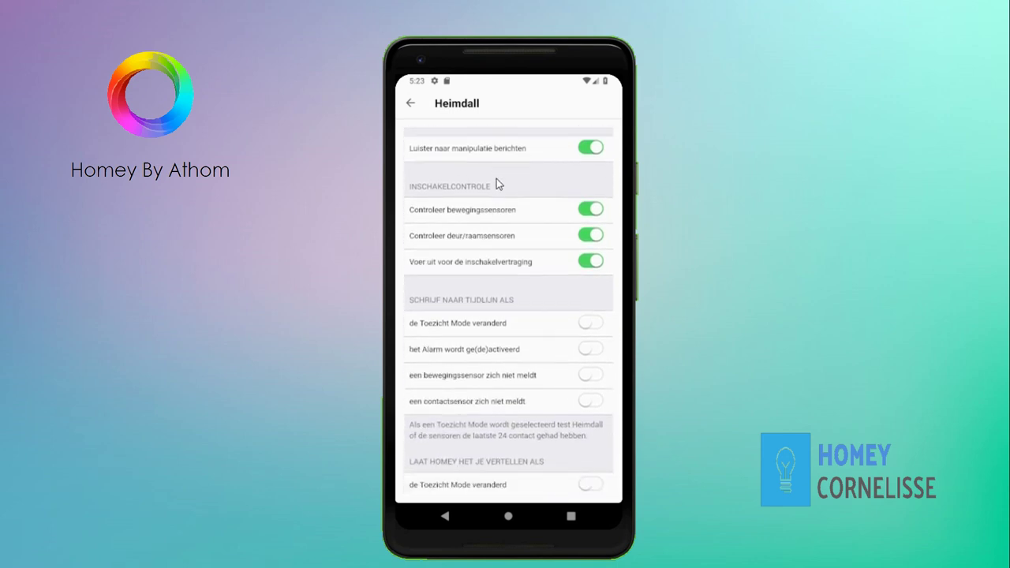
left_click_drag(484, 375, 479, 184)
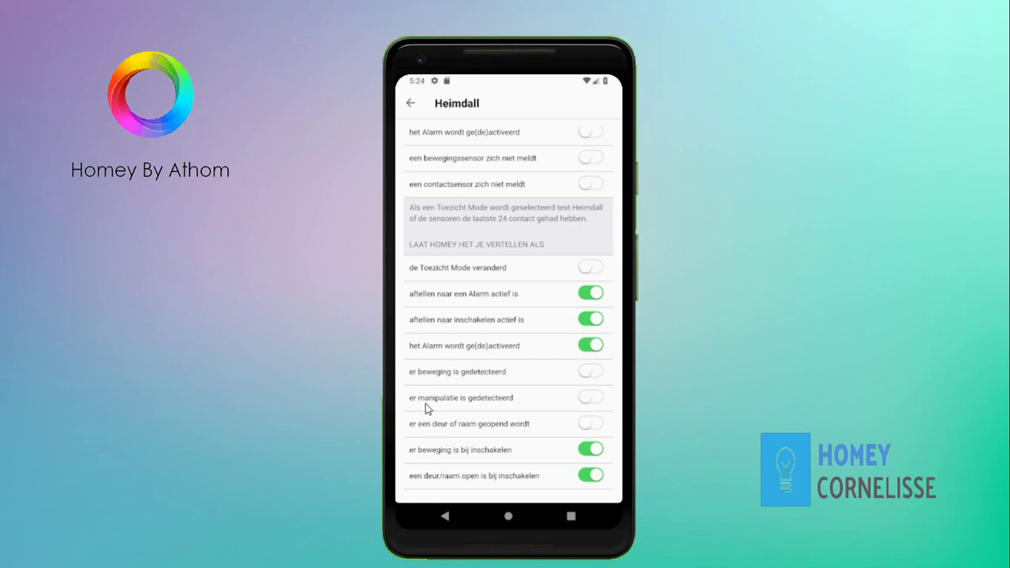
left_click_drag(447, 192, 431, 406)
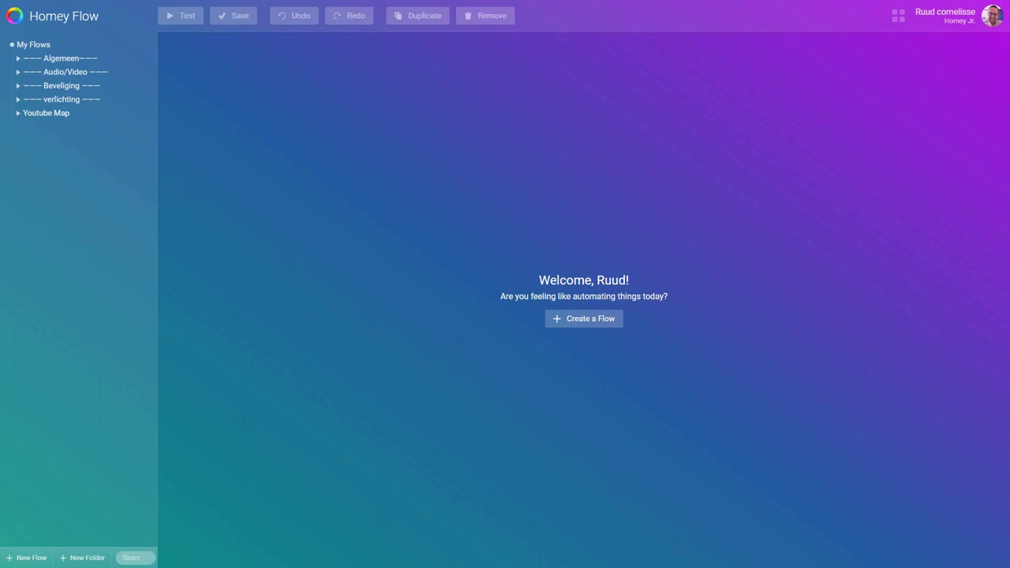
Create a new flow named "alarm inschakelen".
left_click(565, 322)
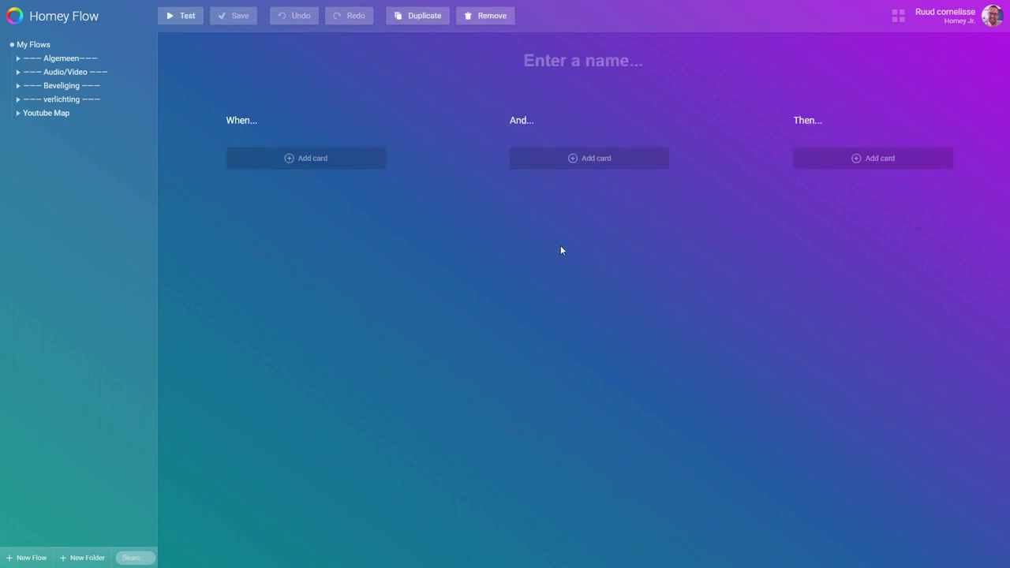
left_click(557, 61)
type("alarm inschakel")
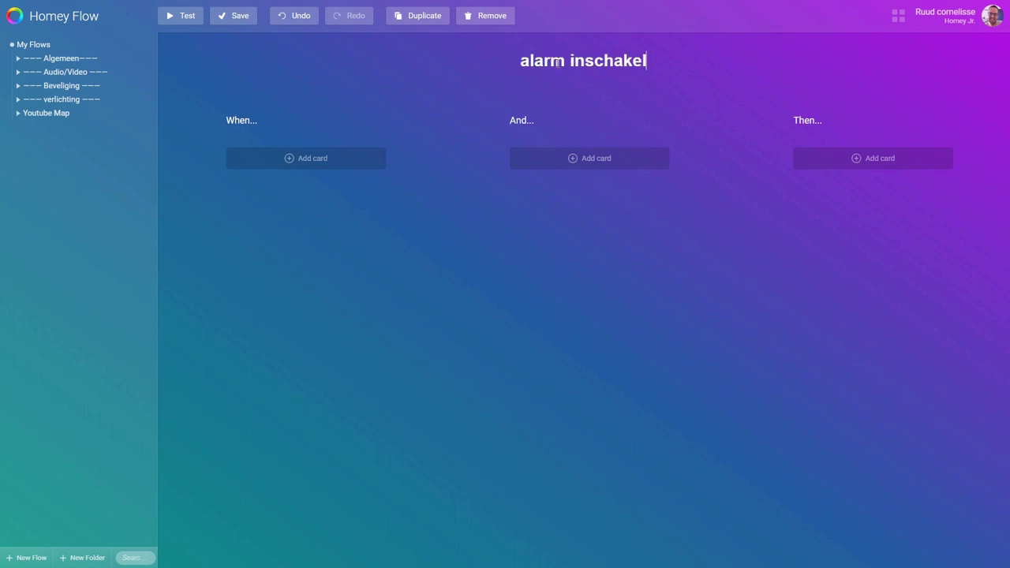
type("en")
left_click(484, 259)
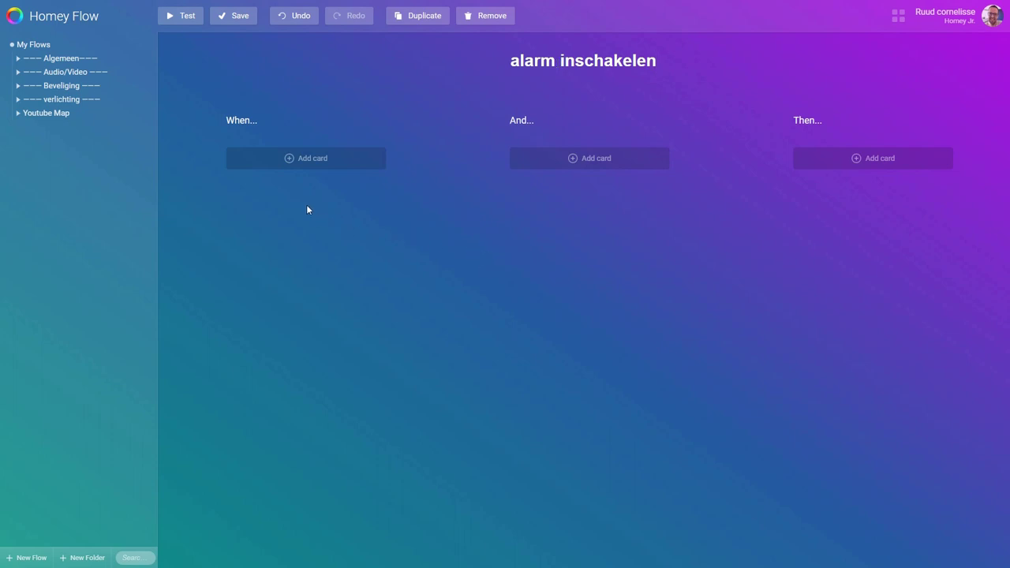
Add the Fibaro knop "Druk knop" card as the flow's When trigger and set it to 3x ingedrukt.
left_click(310, 167)
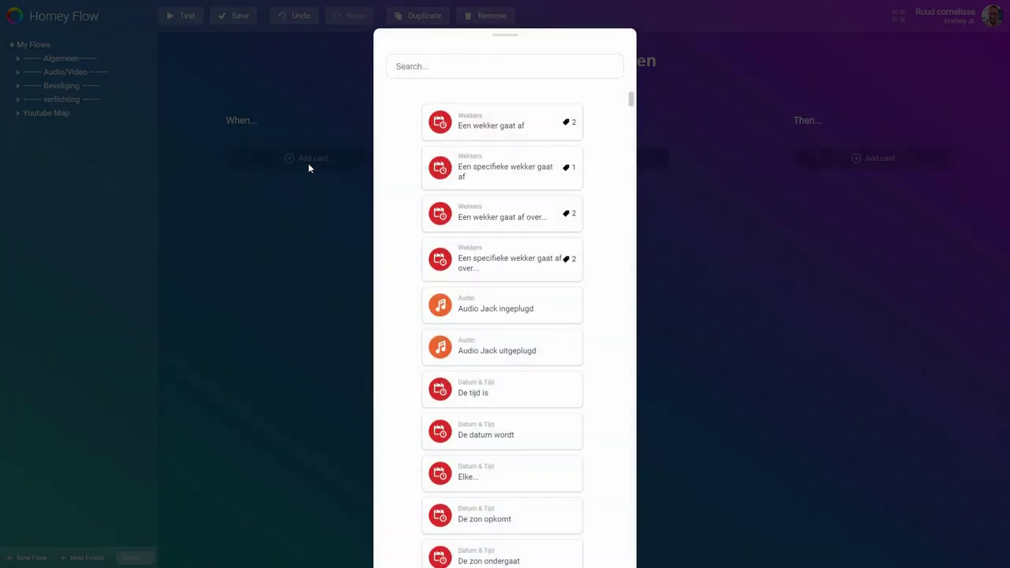
left_click(417, 68)
type("fibaro")
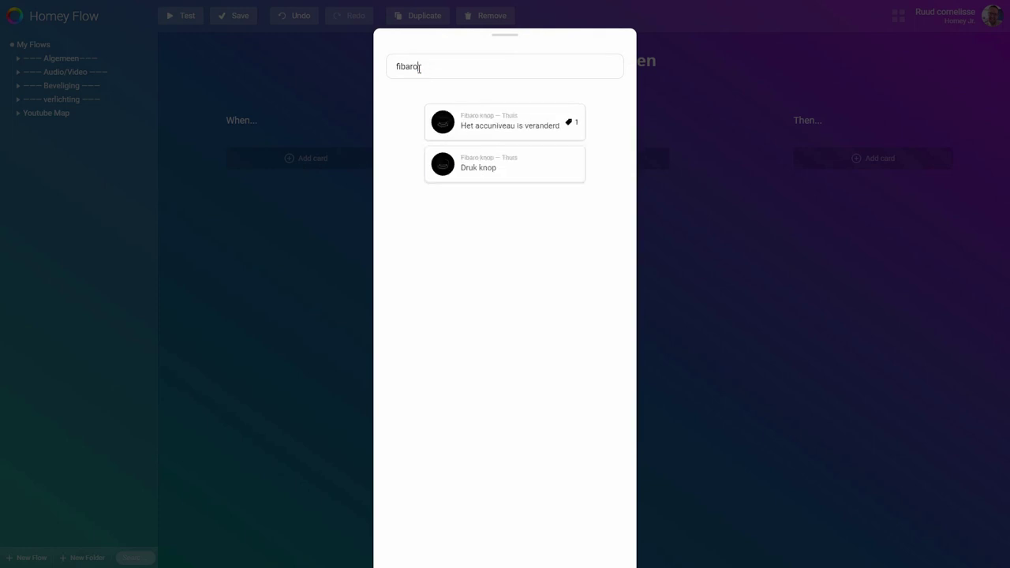
left_click(471, 173)
left_click(286, 171)
left_click(931, 115)
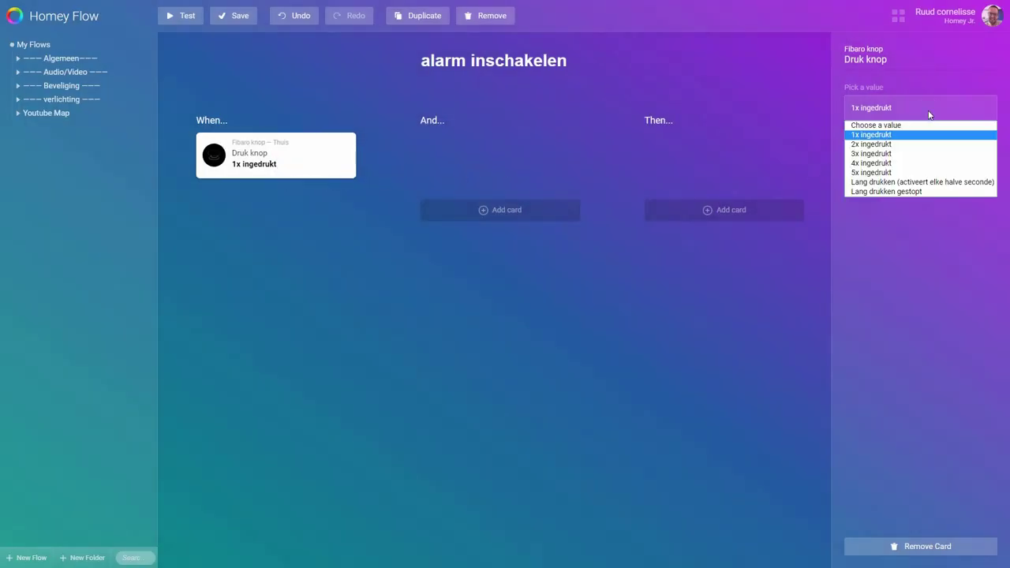
left_click(916, 153)
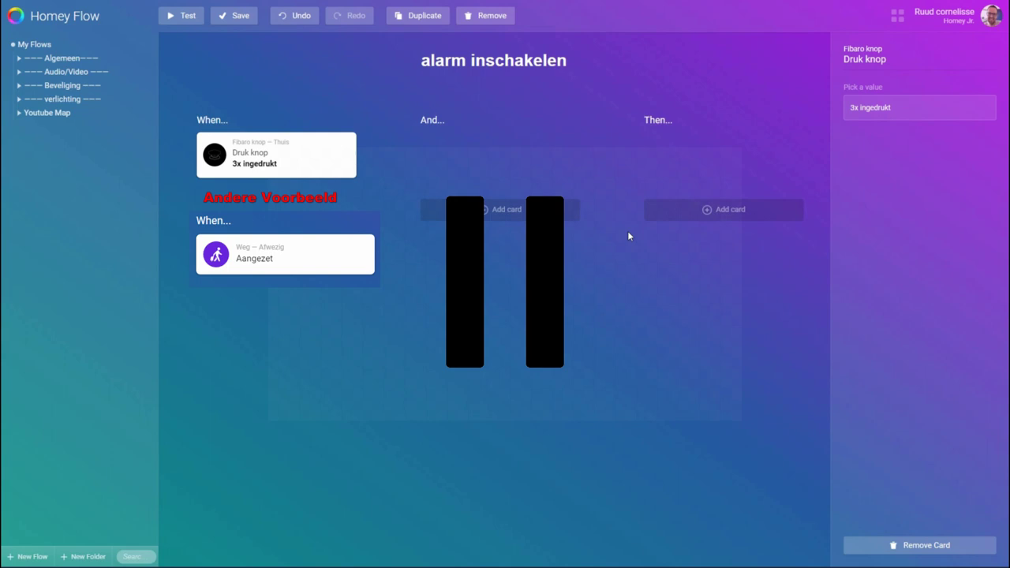
Add the Heimdall "Toezicht mode is" card as the And condition and set it to Uitgeschakeld.
left_click(484, 214)
left_click(442, 67)
key("BackSpace")
key("BackSpace")
key("BackSpace")
key("BackSpace")
key("BackSpace")
key("BackSpace")
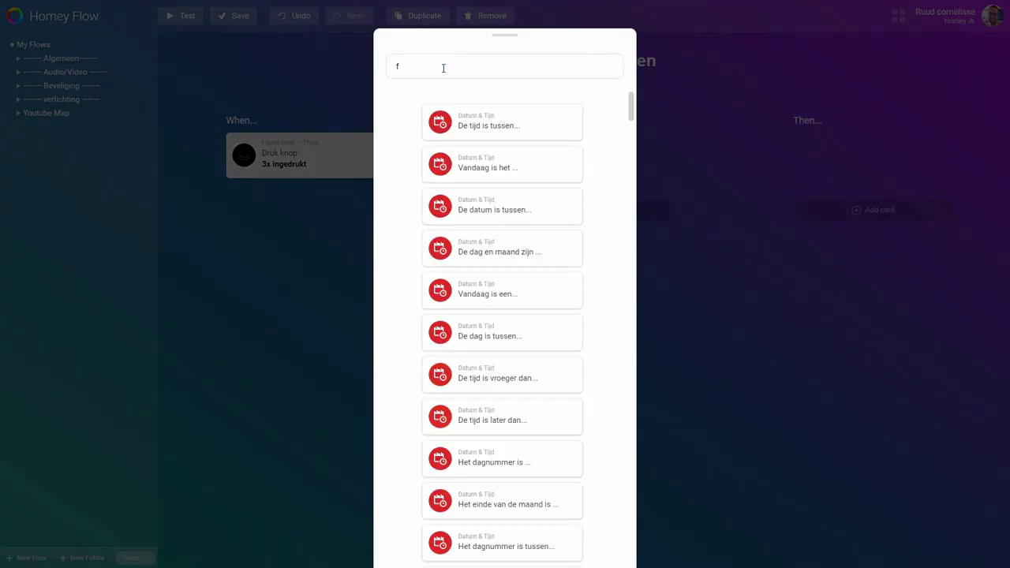
type("heimd")
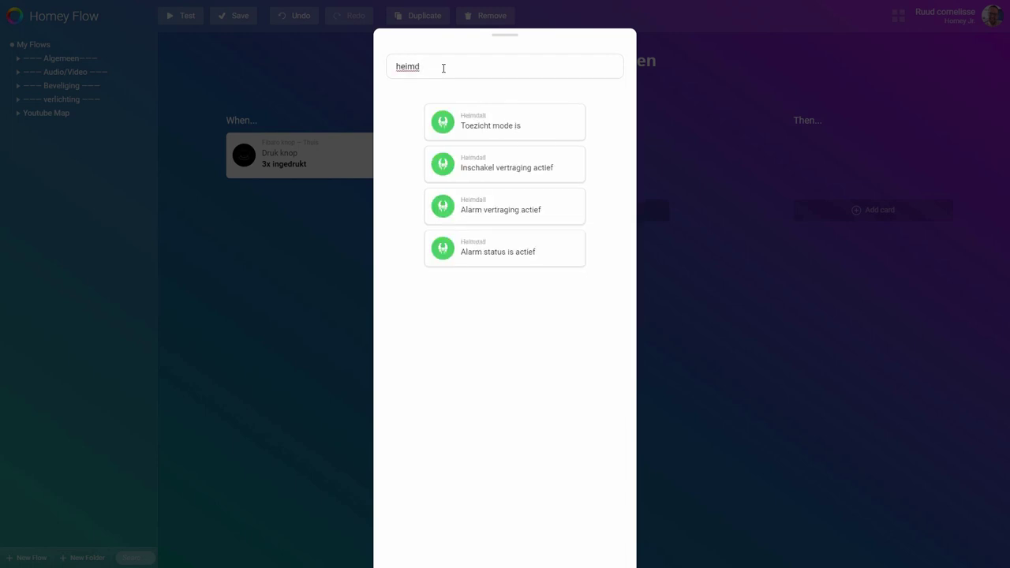
left_click(450, 121)
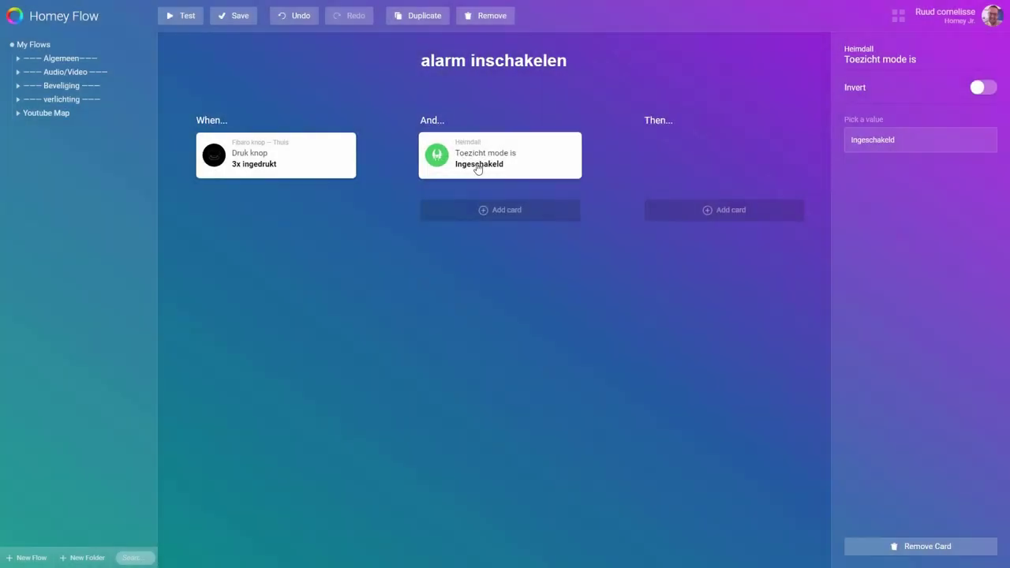
left_click(924, 148)
left_click(915, 176)
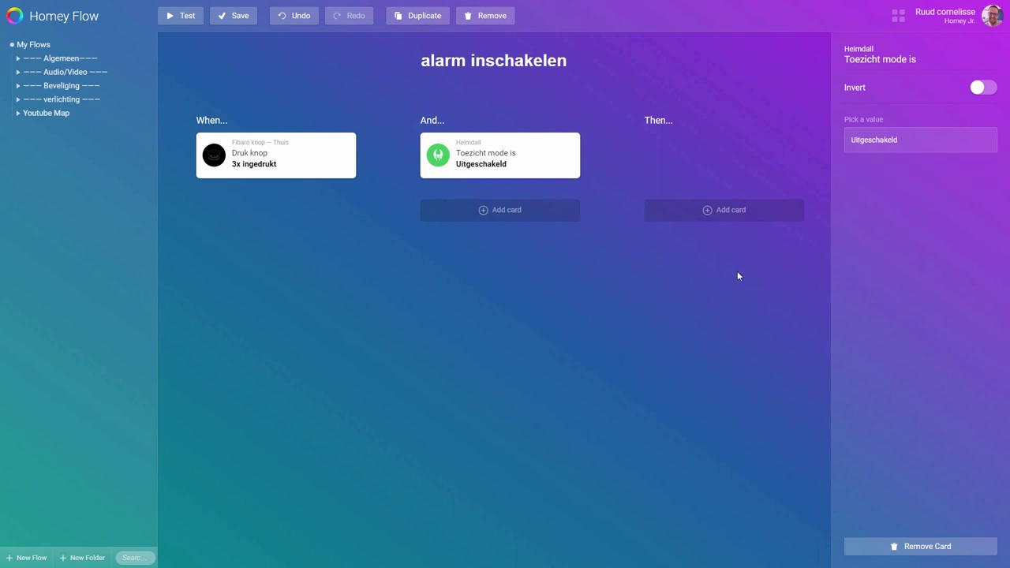
Add the Surveillance "Stel Toezicht Modus in" card with value Ingeschakeld as the Then action and save the flow.
left_click(730, 222)
left_click(500, 63)
type("sur")
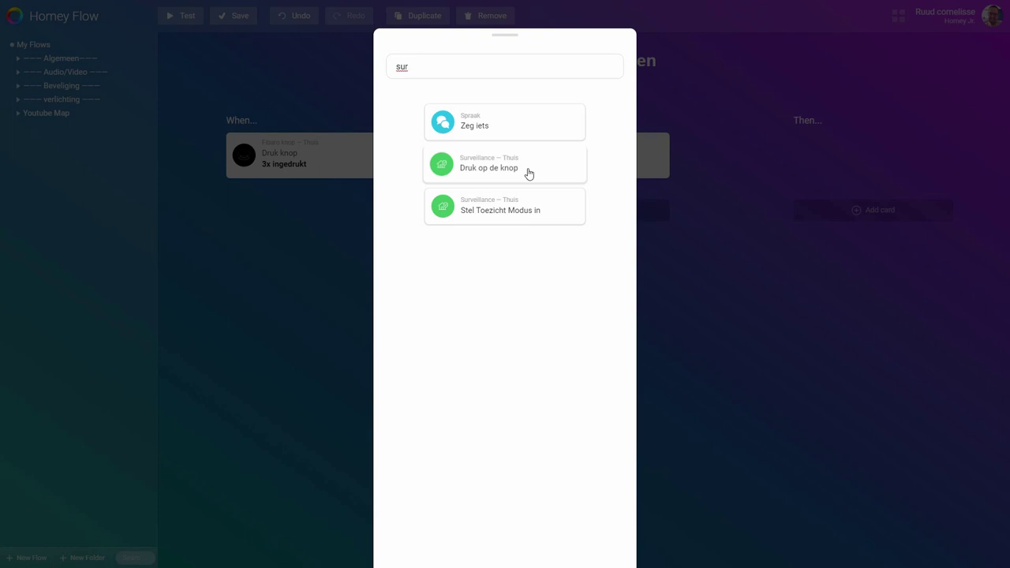
left_click(534, 213)
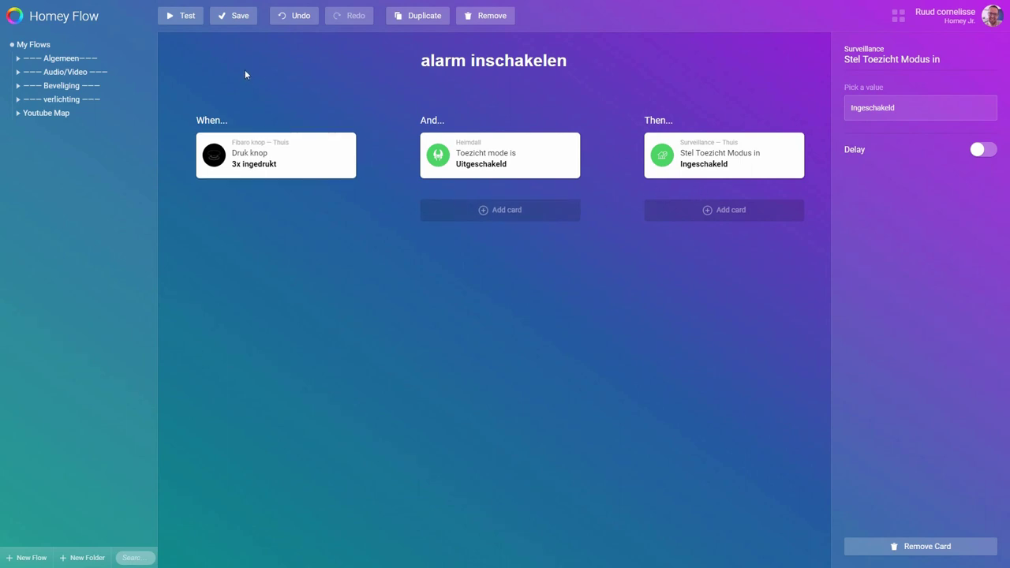
left_click(234, 24)
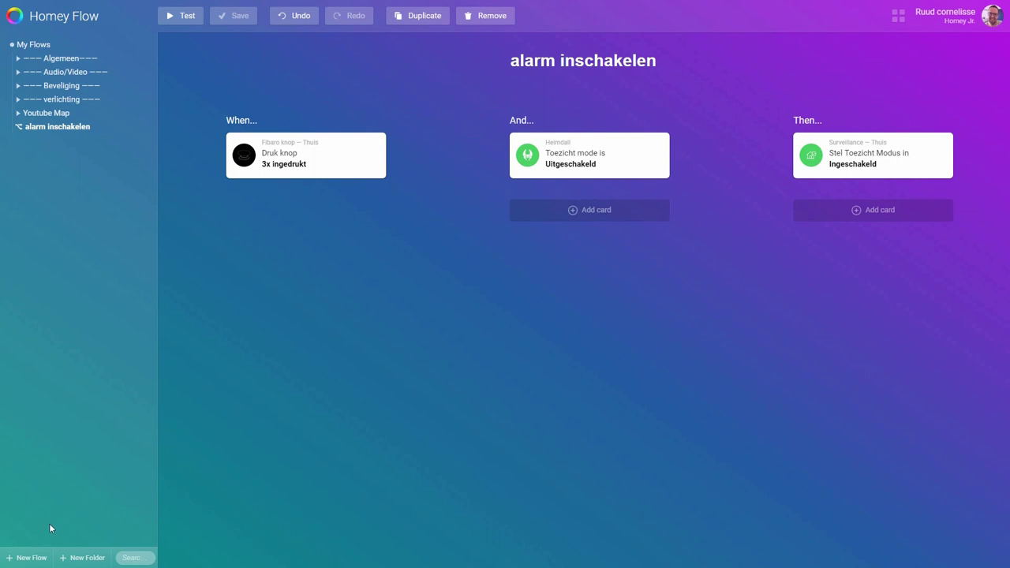
Create another new flow named "alarm uitschakelen".
left_click(45, 554)
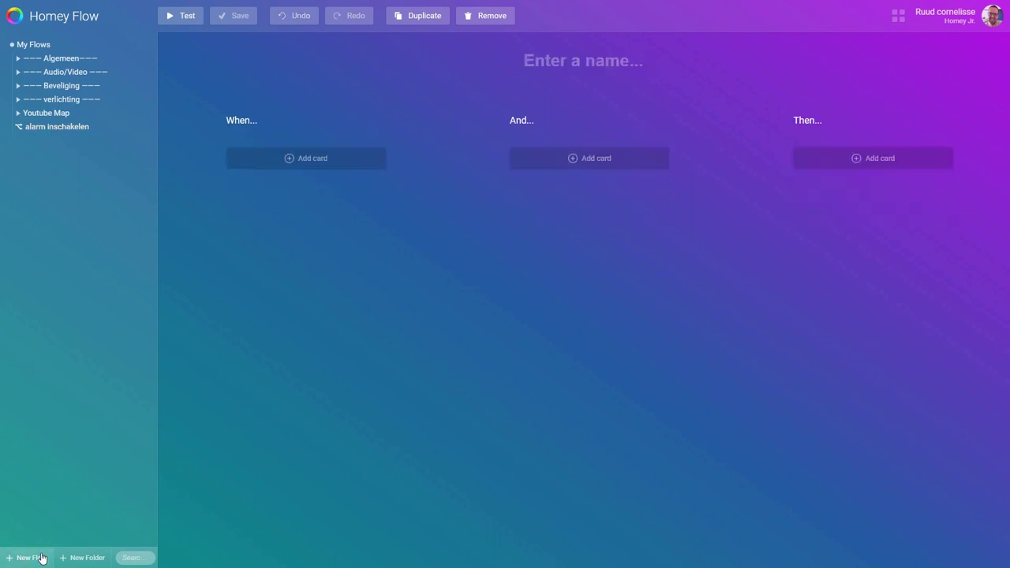
left_click(557, 57)
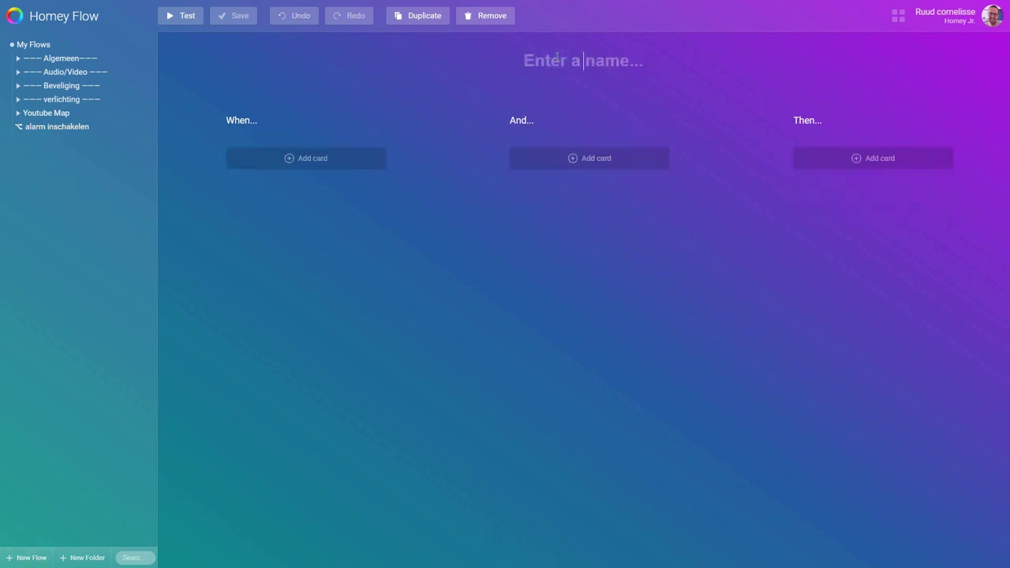
type("al")
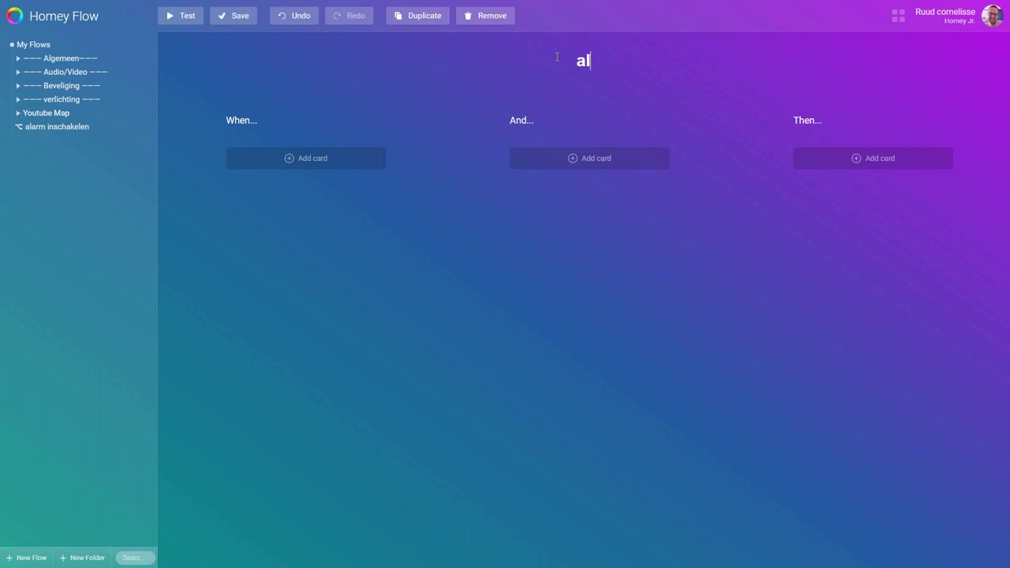
type("arm ui")
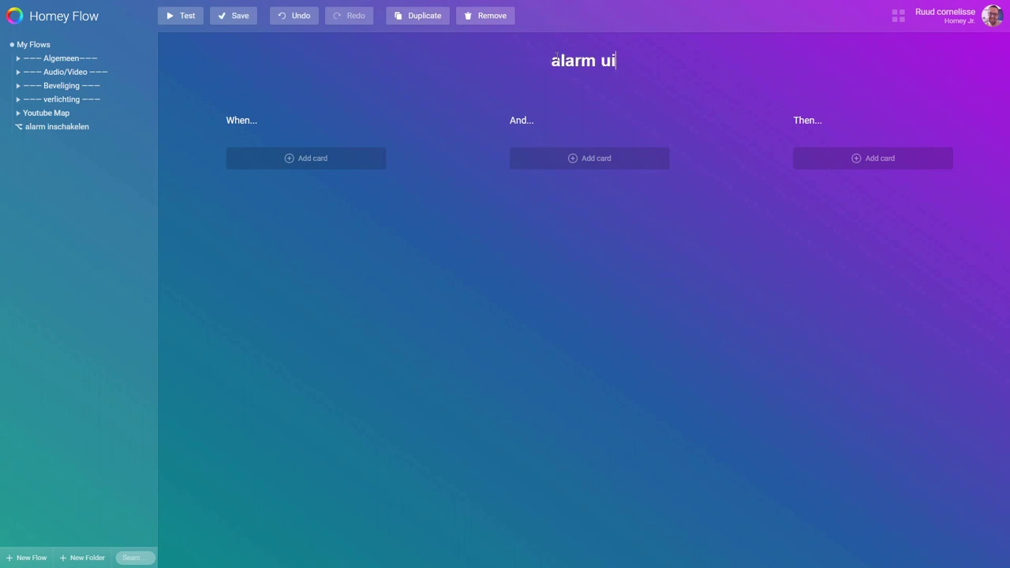
type("tschakel")
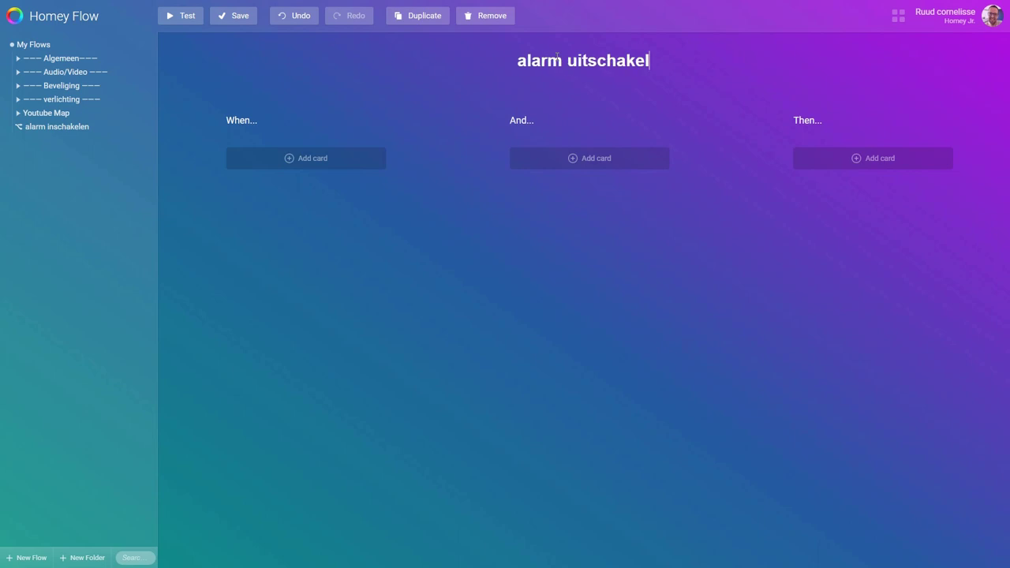
type("en")
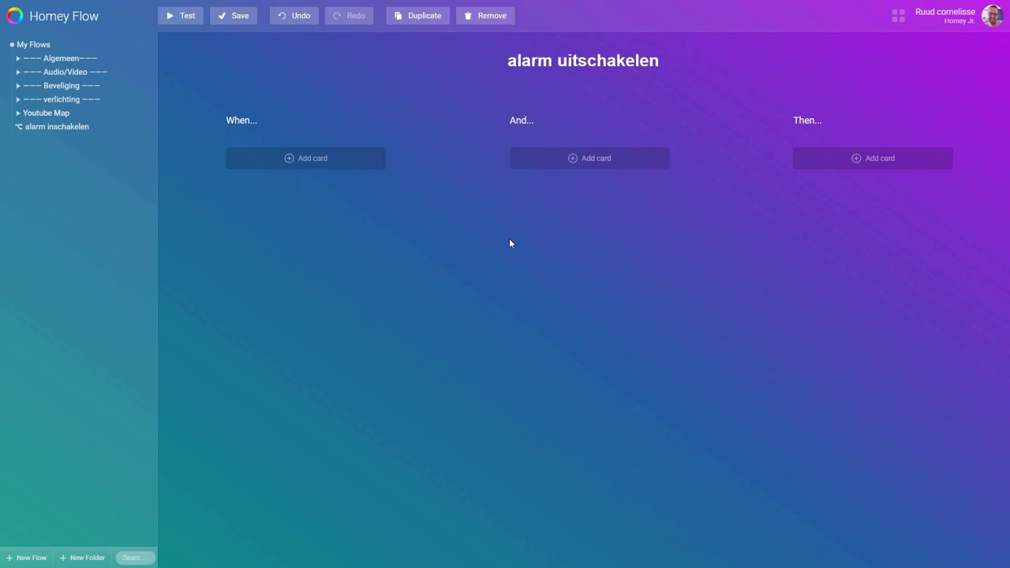
Add the Fibaro knop "Druk knop" card as the When trigger of "alarm uitschakelen" and set it to 3x ingedrukt.
left_click(356, 166)
left_click(434, 69)
left_click(336, 56)
left_click(334, 158)
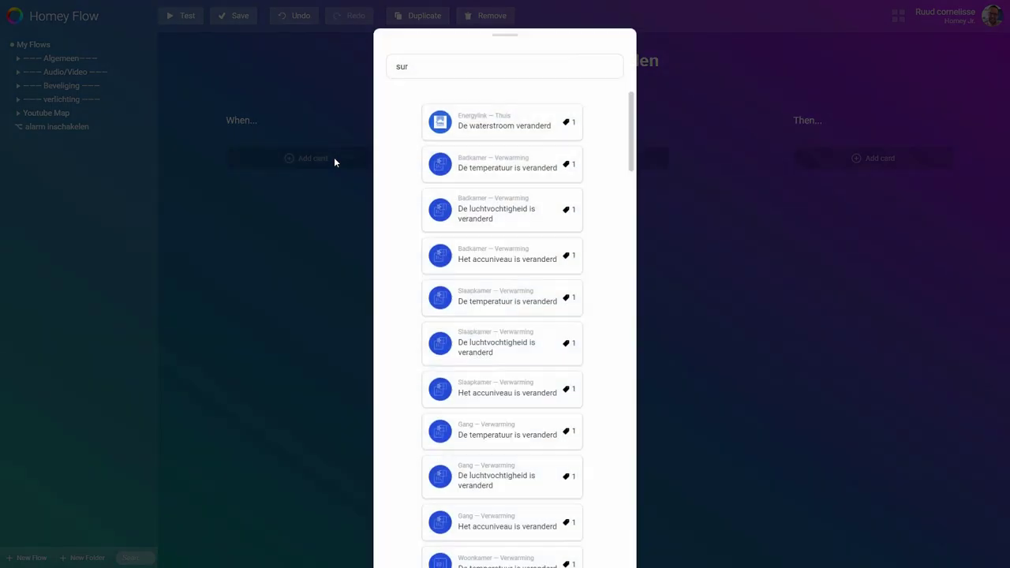
left_click(438, 66)
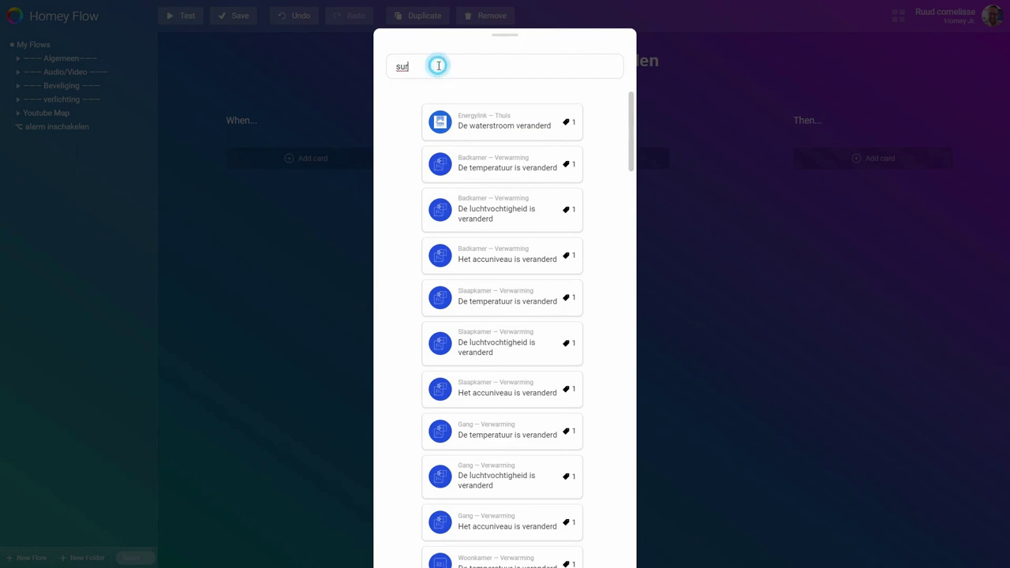
key("BackSpace")
key("BackSpace")
key("BackSpace")
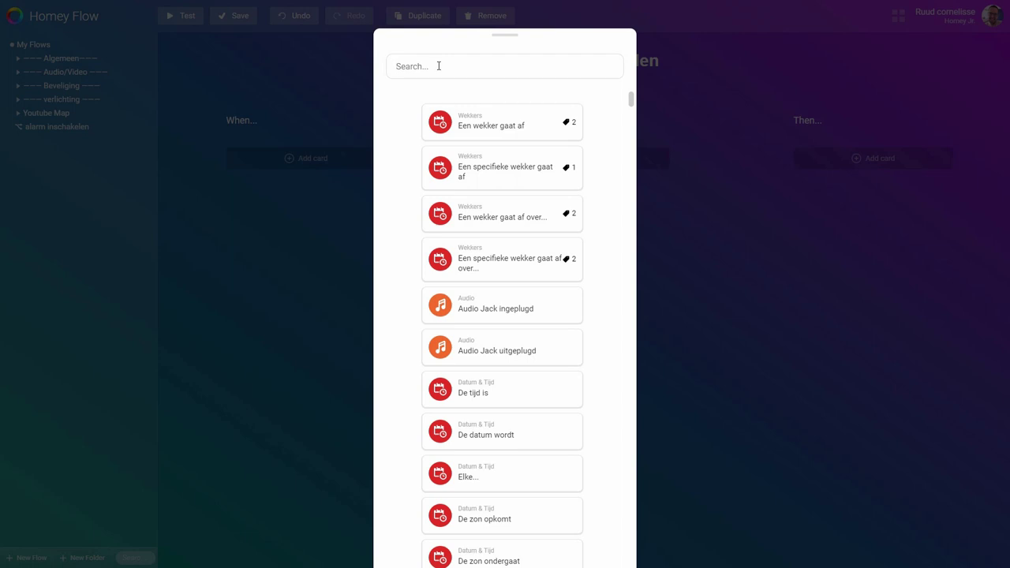
type("fib")
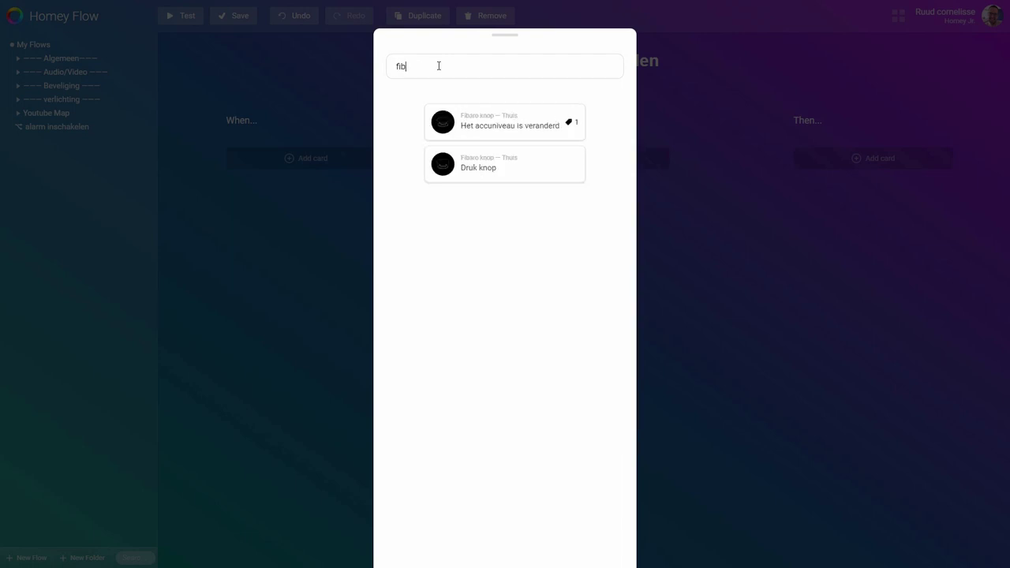
left_click(490, 169)
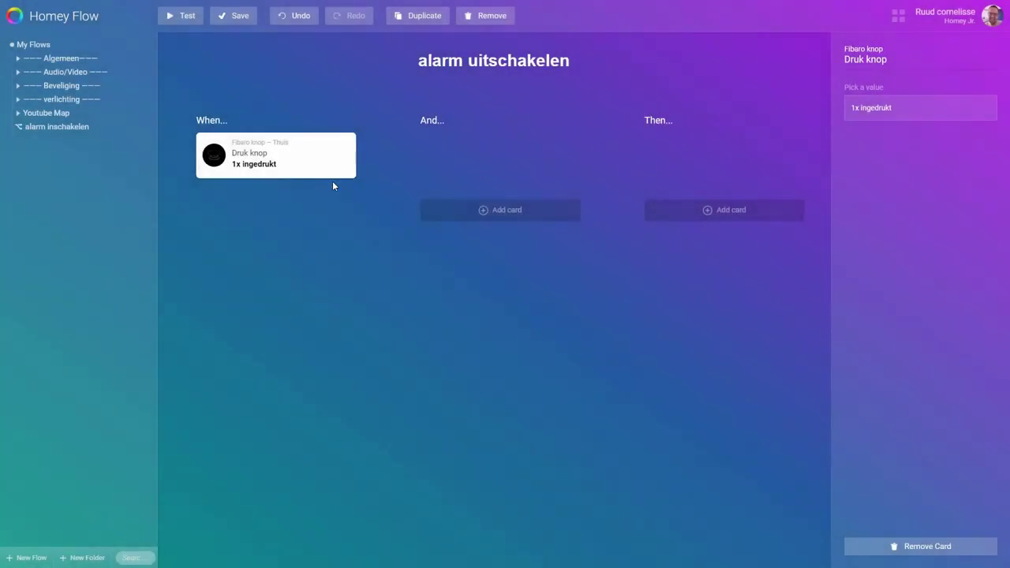
left_click(308, 175)
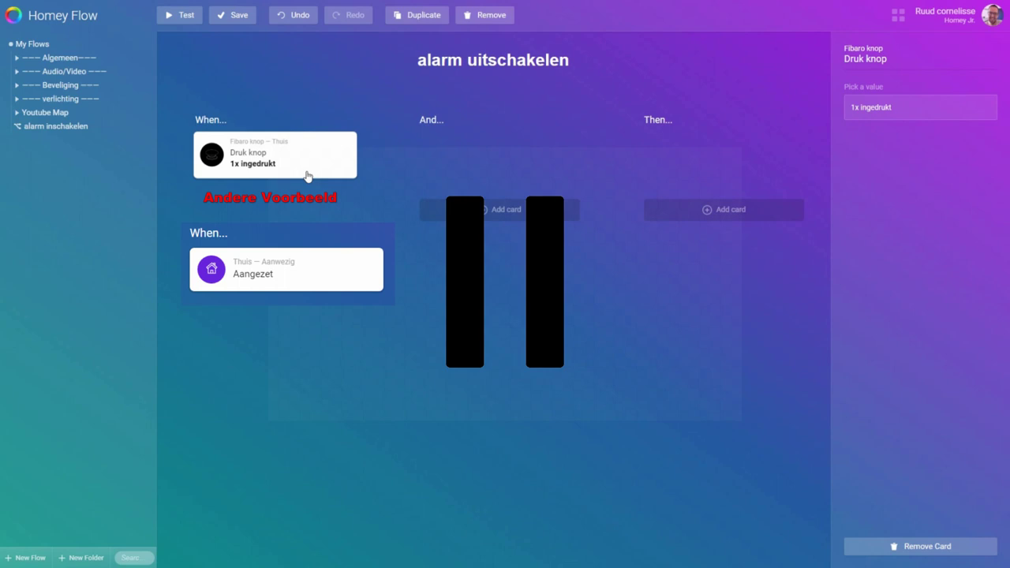
left_click(919, 108)
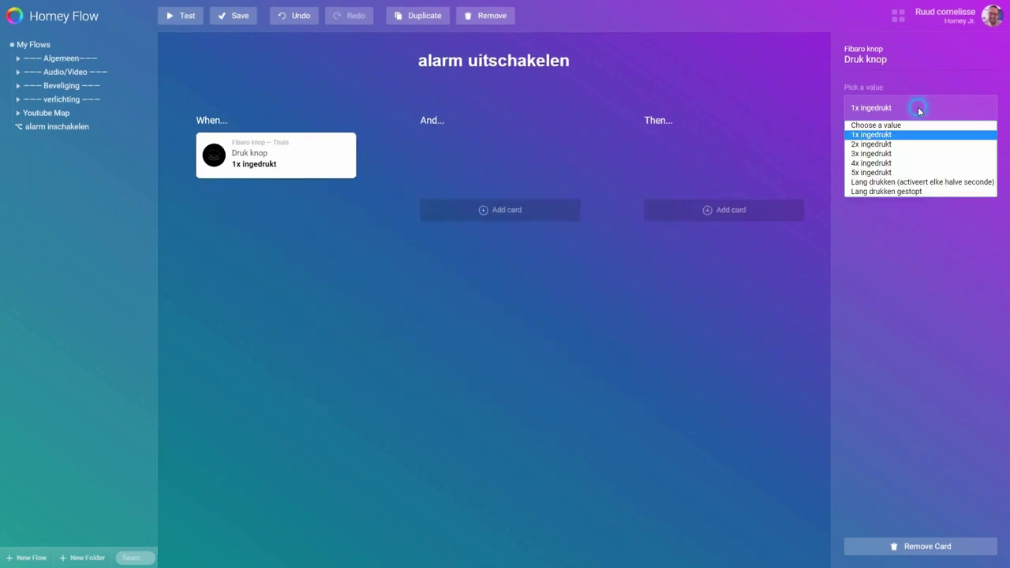
left_click(922, 154)
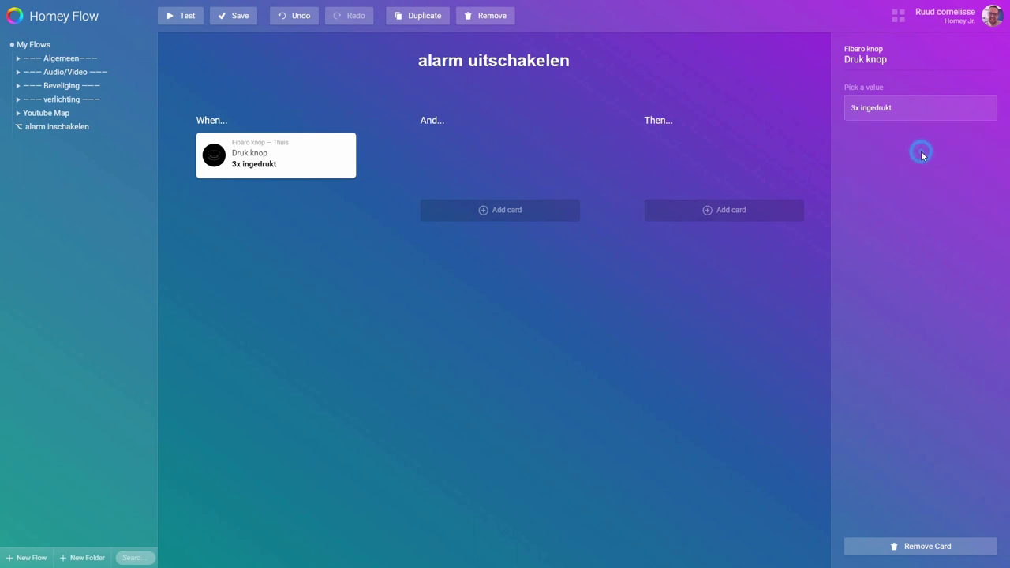
Add the Heimdall "Toezicht mode is" card with value Ingeschakeld as the And condition of "alarm uitschakelen".
left_click(505, 221)
type("fib")
left_click(460, 69)
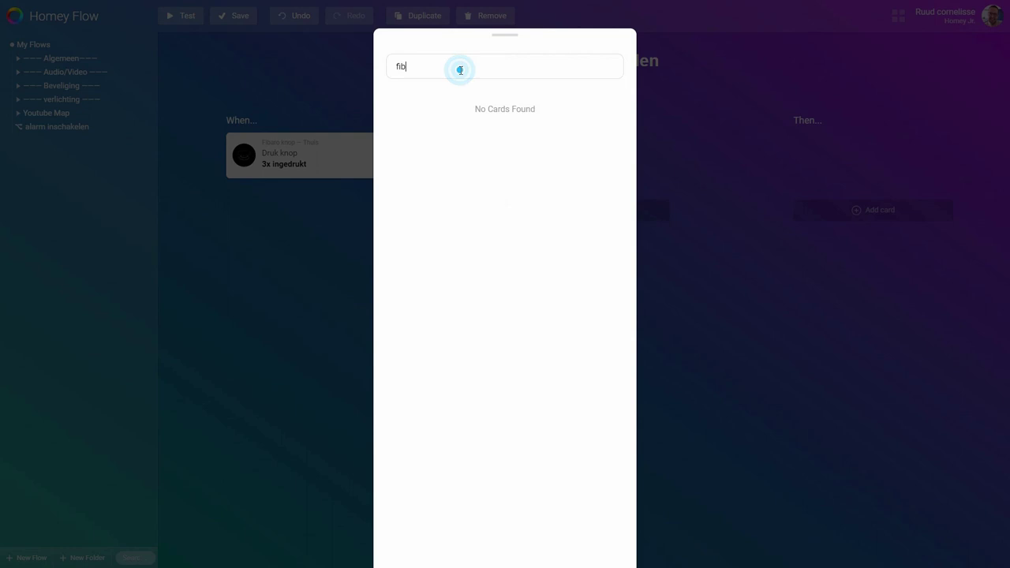
key("BackSpace")
key("BackSpace")
key("BackSpace")
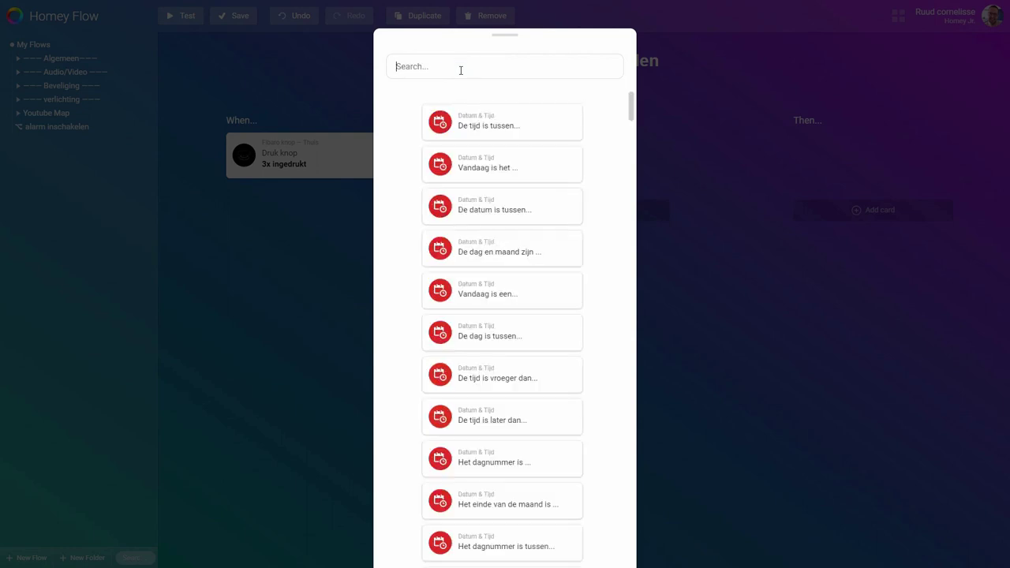
type("hell")
key("BackSpace")
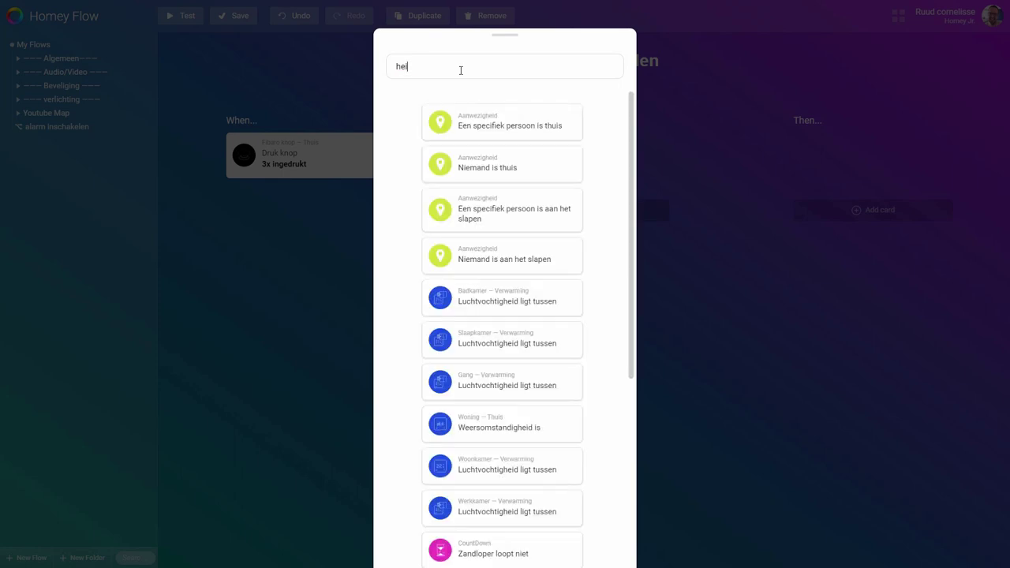
type("m")
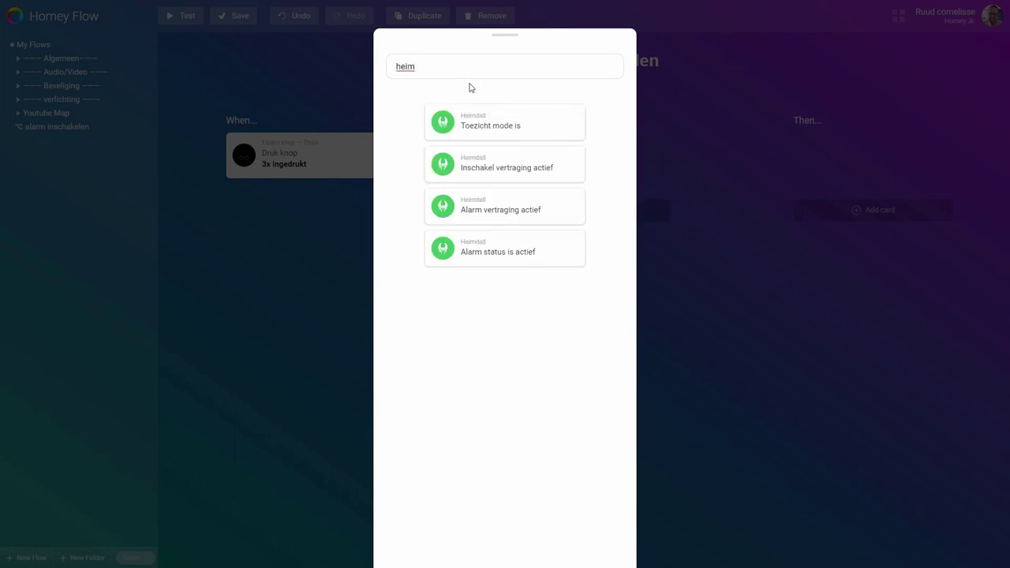
left_click(486, 117)
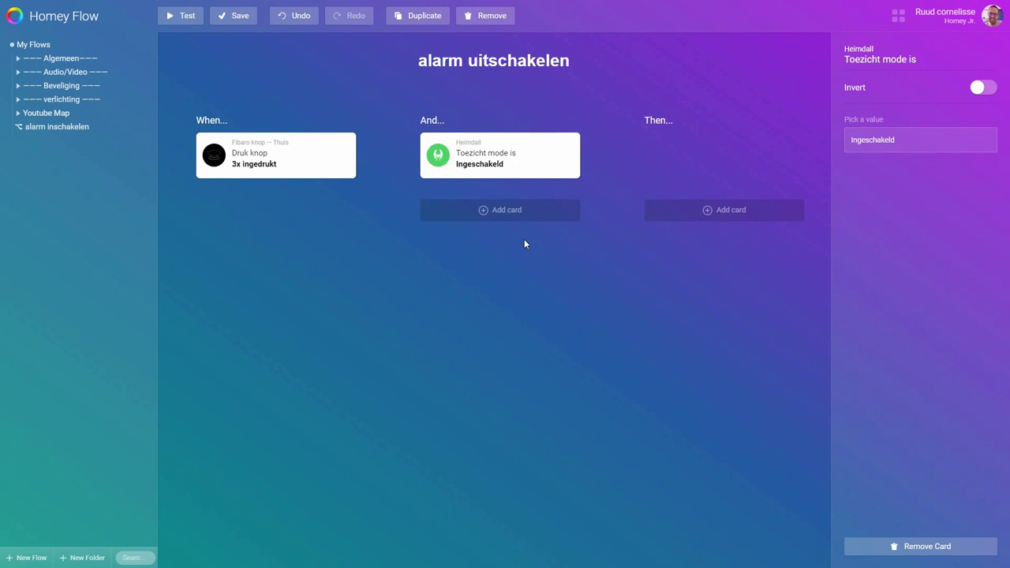
Add the Surveillance "Stel Toezicht Modus in" card with value Uitgeschakeld as the Then action of "alarm uitschakelen" and save the flow.
left_click(707, 217)
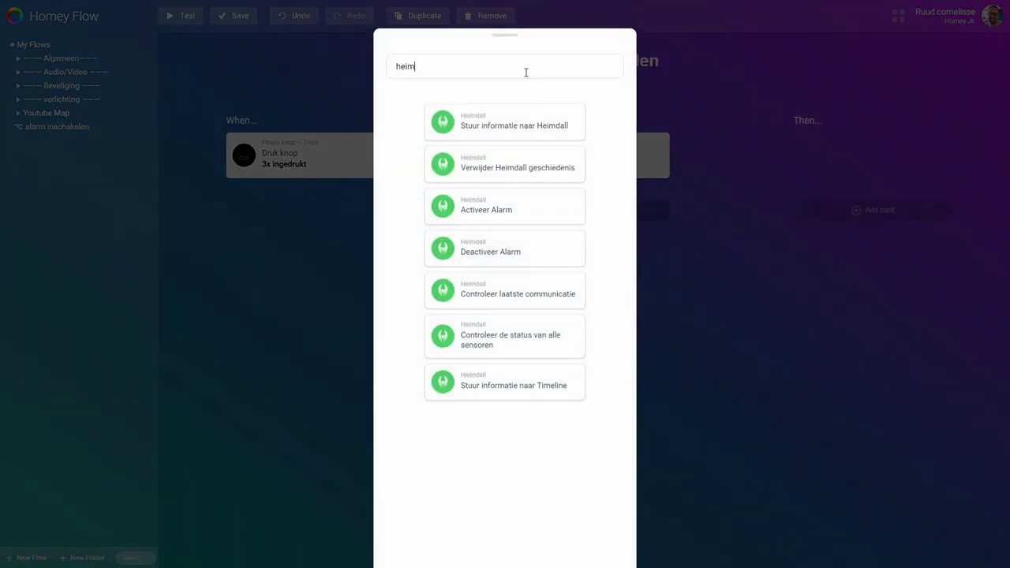
key("BackSpace")
key("BackSpace")
key("BackSpace")
key("BackSpace")
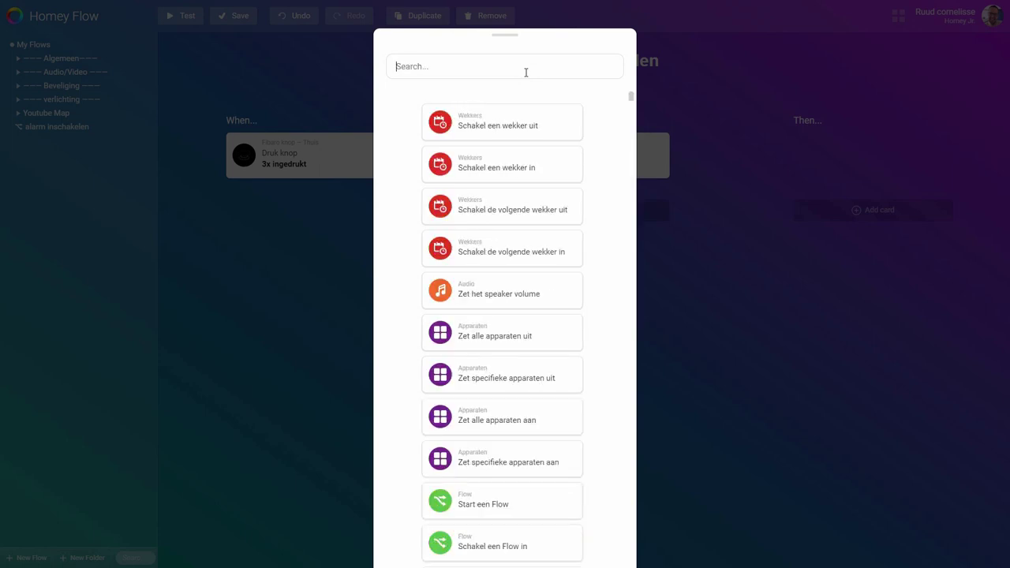
type("sur")
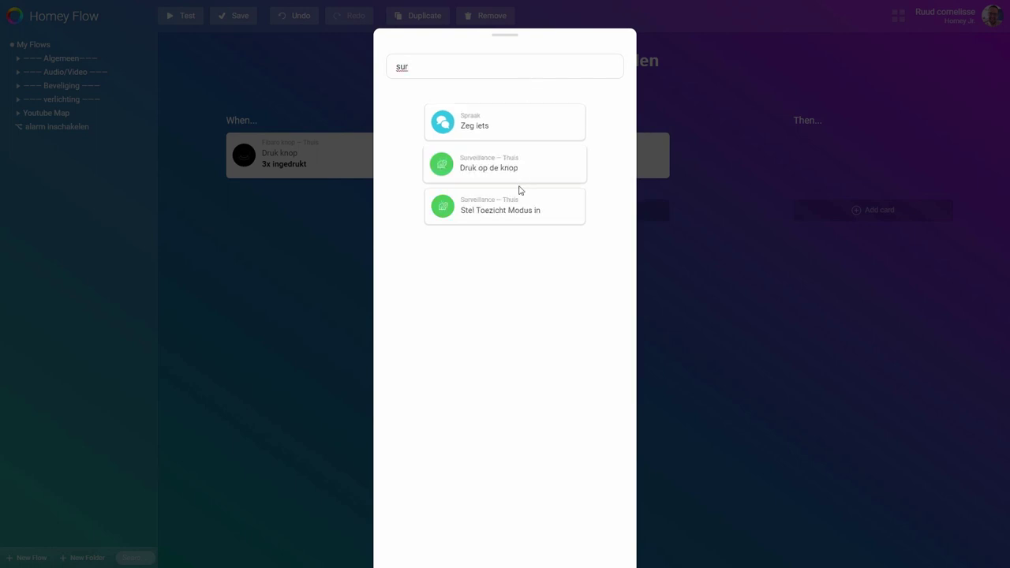
left_click(522, 227)
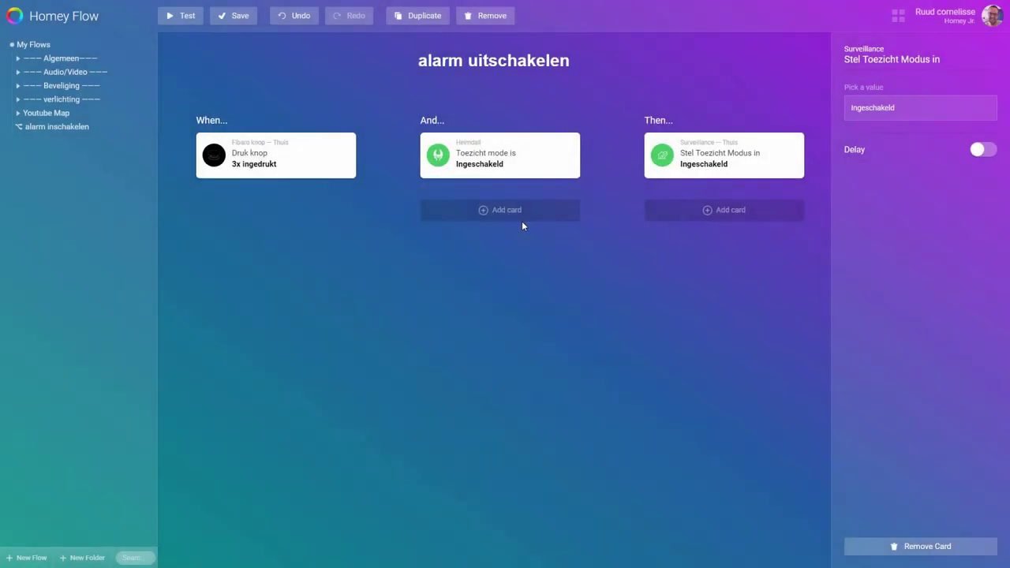
left_click(876, 108)
left_click(886, 144)
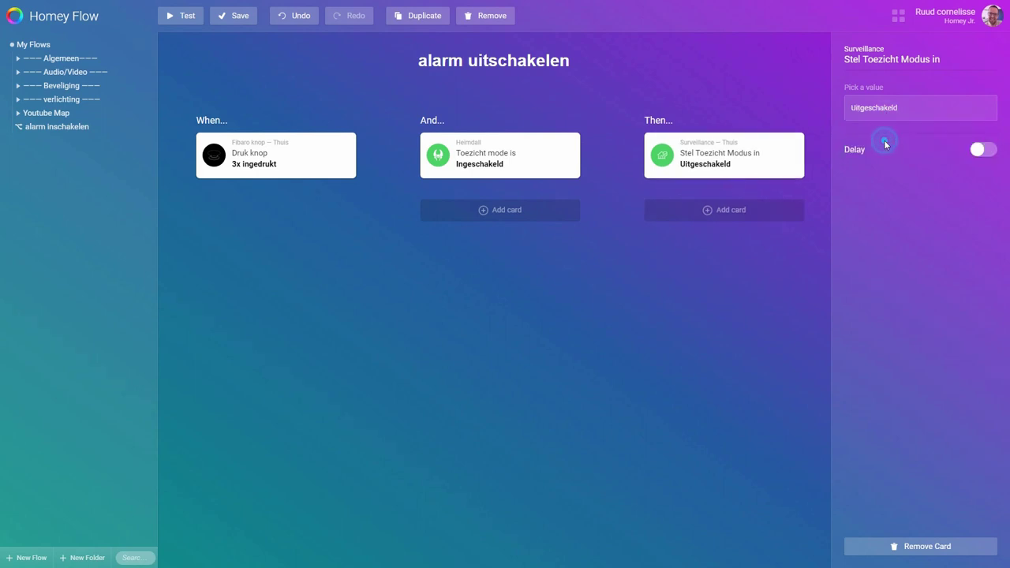
left_click(222, 23)
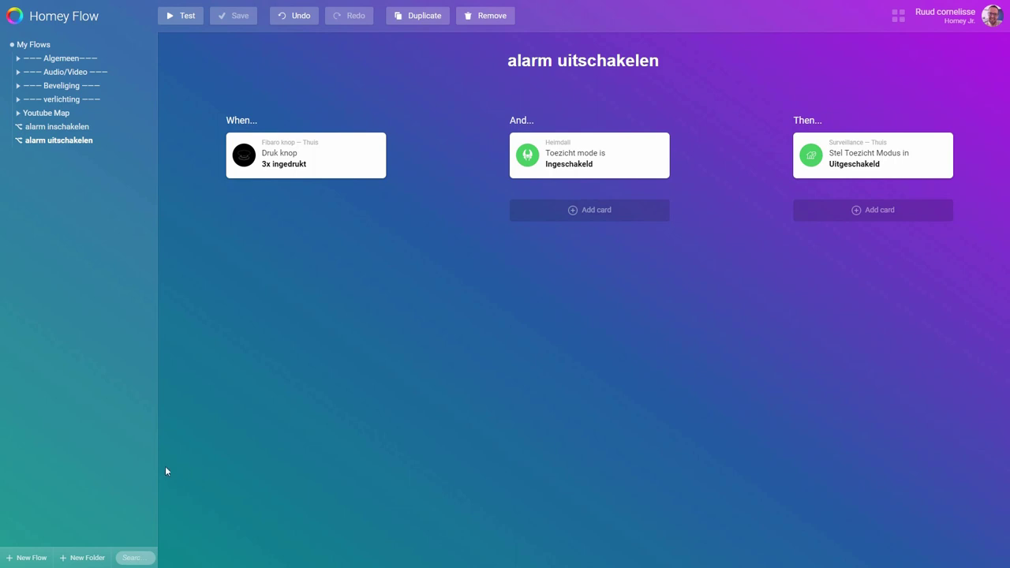
Create a new flow named "alarm actief".
left_click(24, 558)
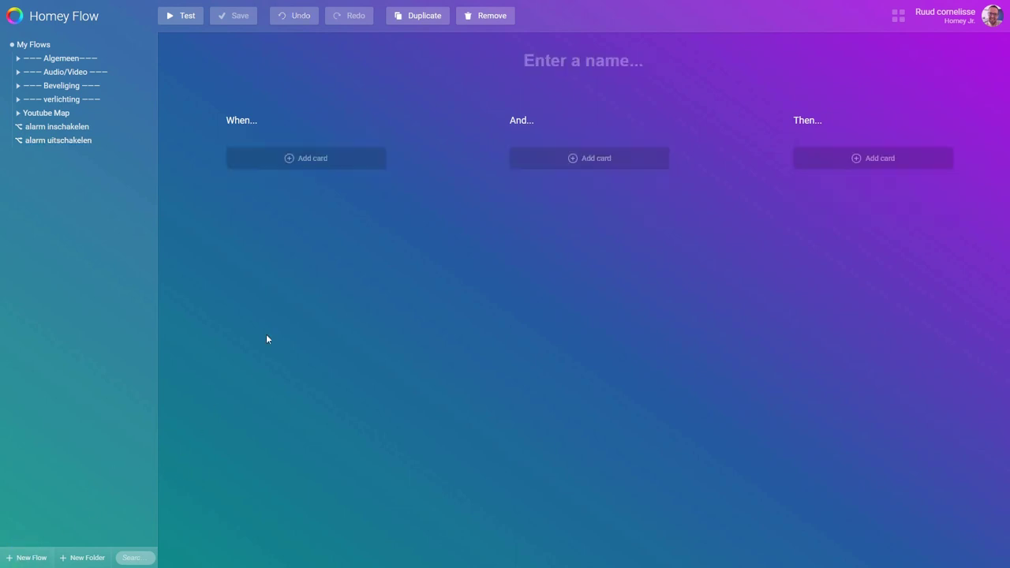
left_click(615, 60)
type("alarm ")
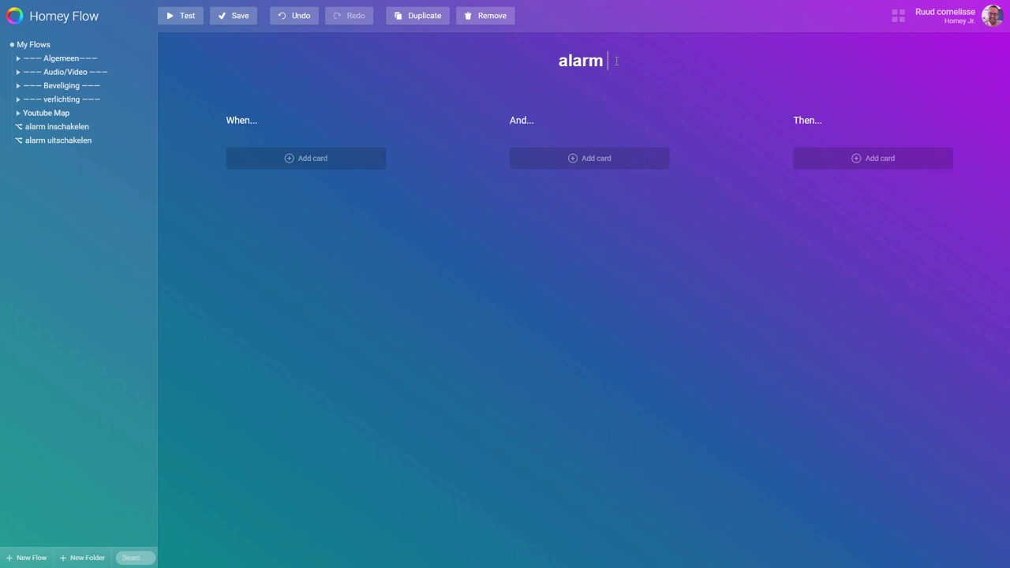
type("actief")
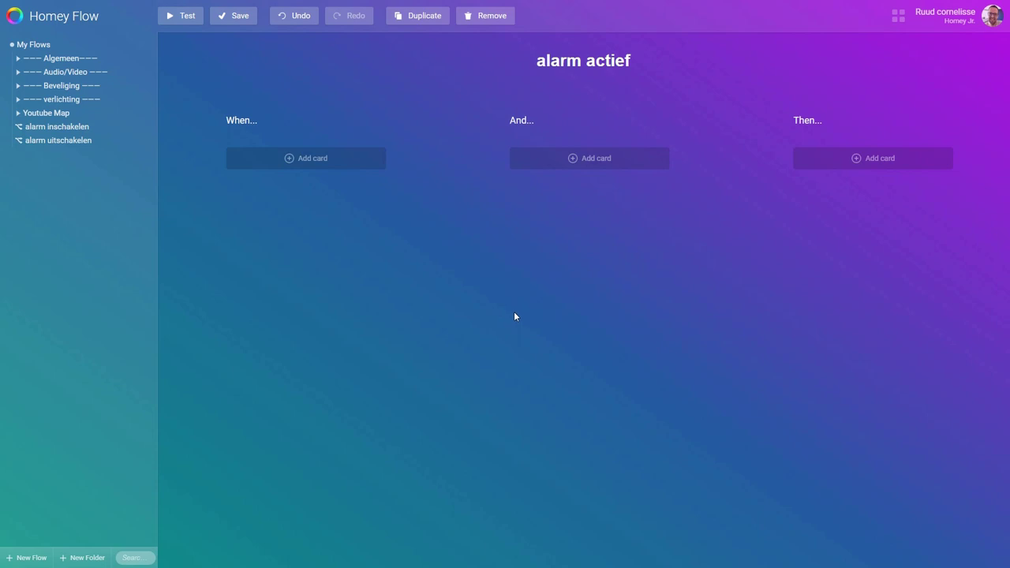
Add Heimdall's "Het alarm is geactiveerd." card as the When trigger and "Toezicht mode is" with value Ingeschakeld as the And condition.
left_click(323, 166)
left_click(412, 64)
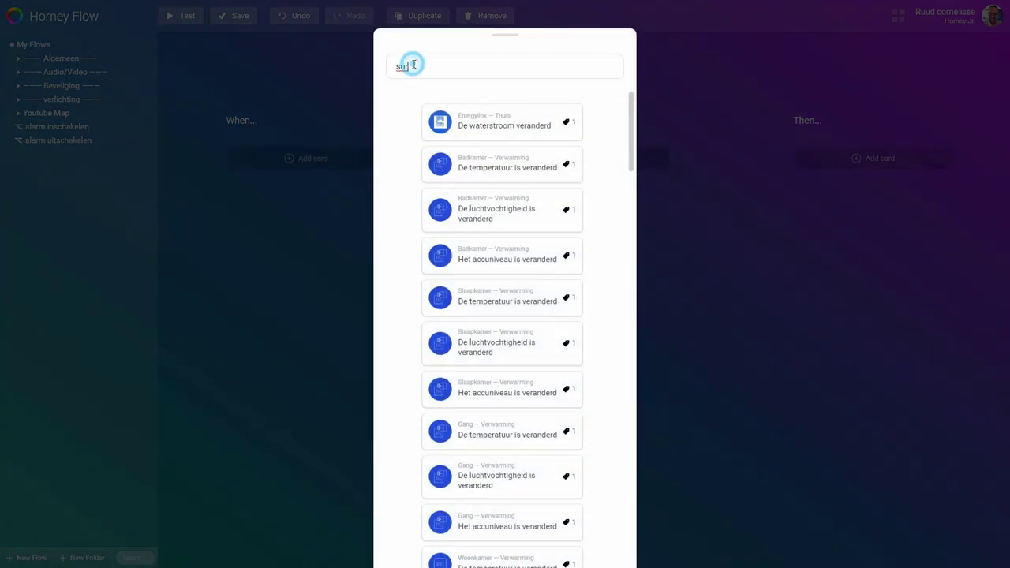
key("BackSpace")
key("BackSpace")
key("BackSpace")
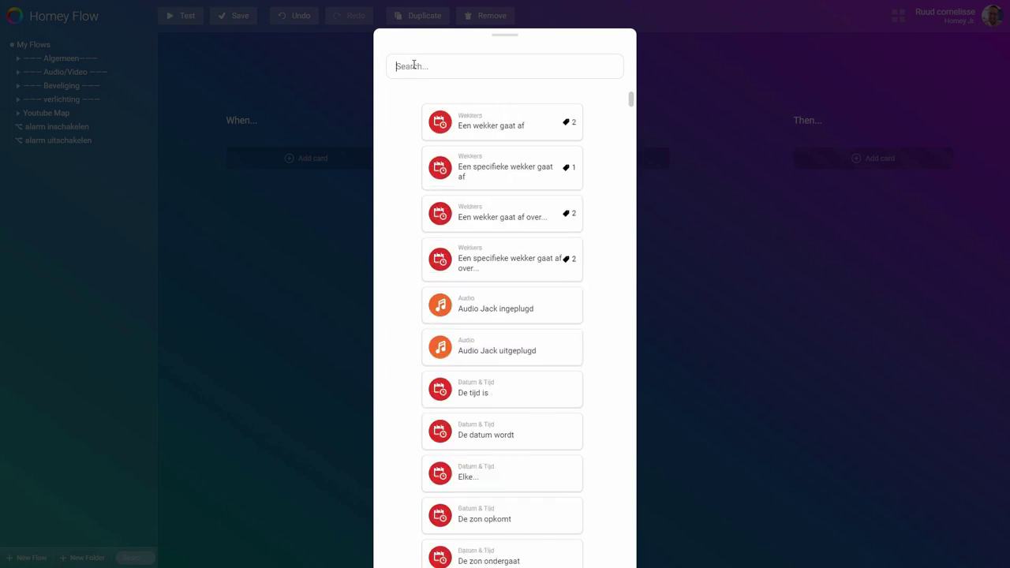
type("hel")
type("m")
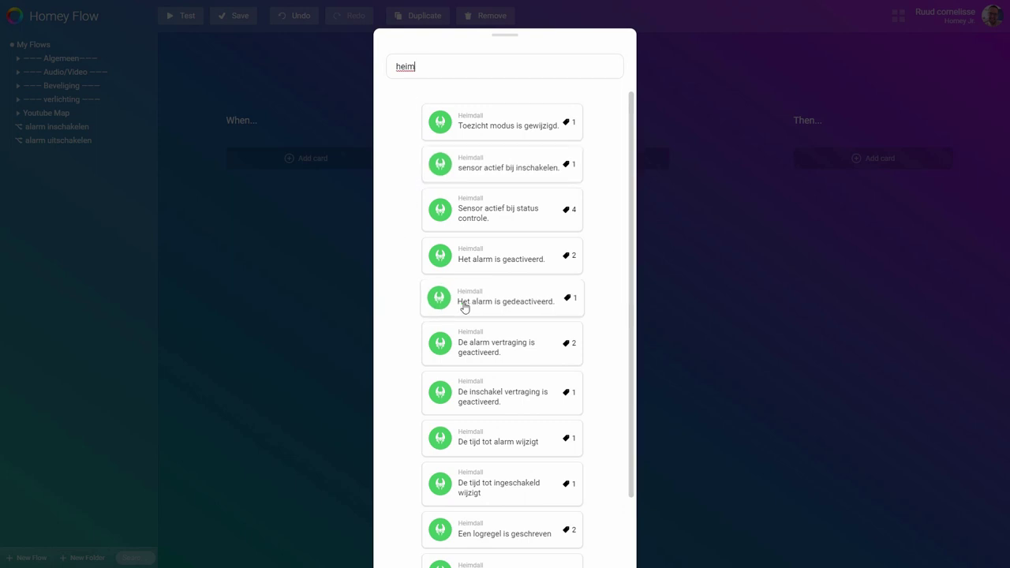
left_click(475, 266)
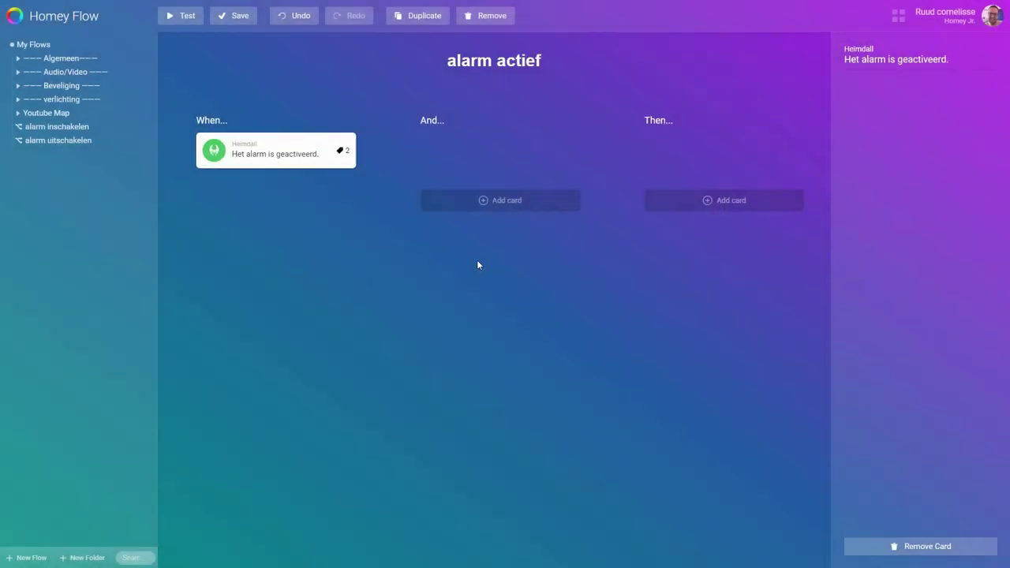
left_click(513, 213)
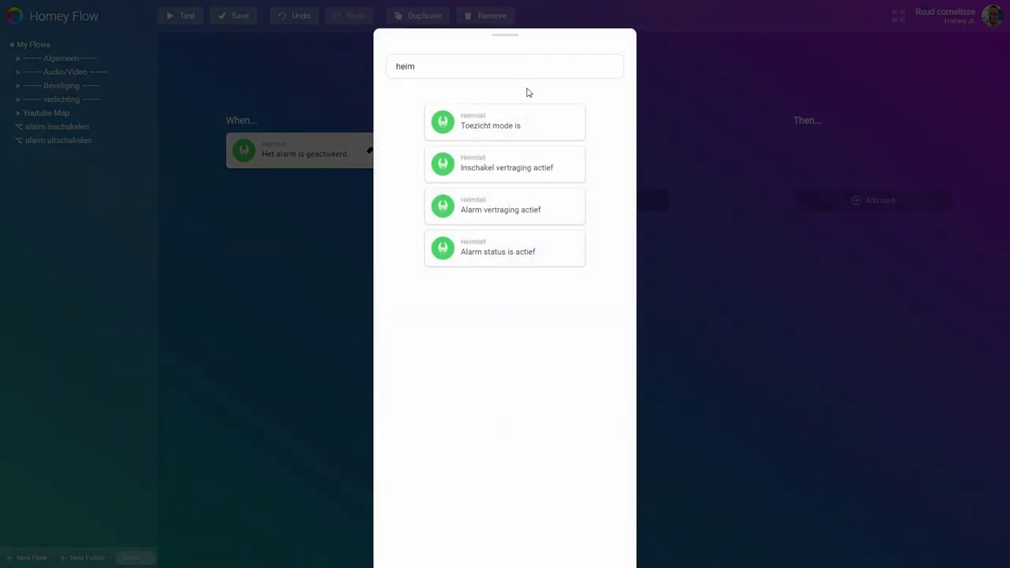
left_click(514, 126)
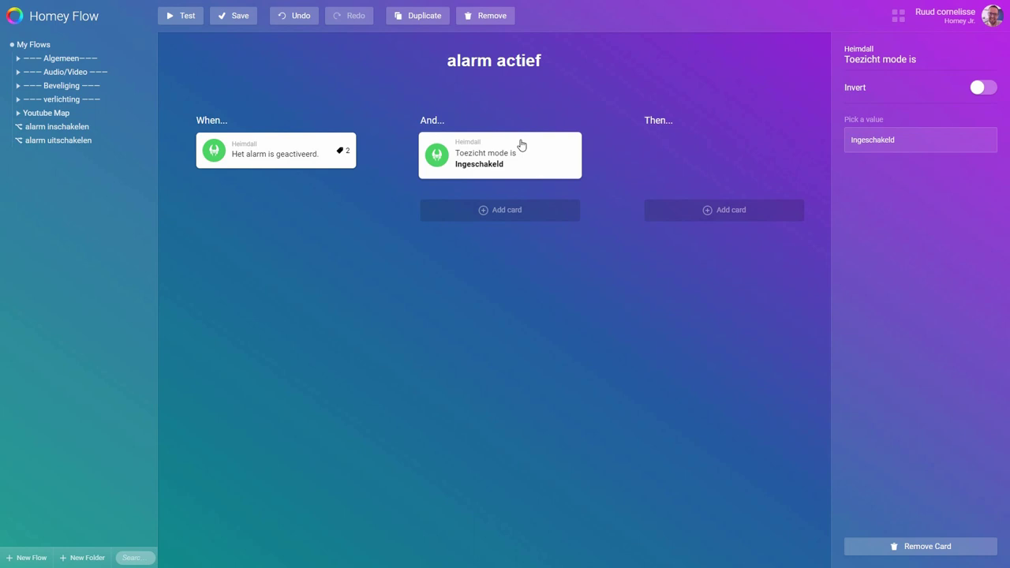
Add the Sirene "Zet aan" card as the Then action of "alarm actief".
left_click(672, 213)
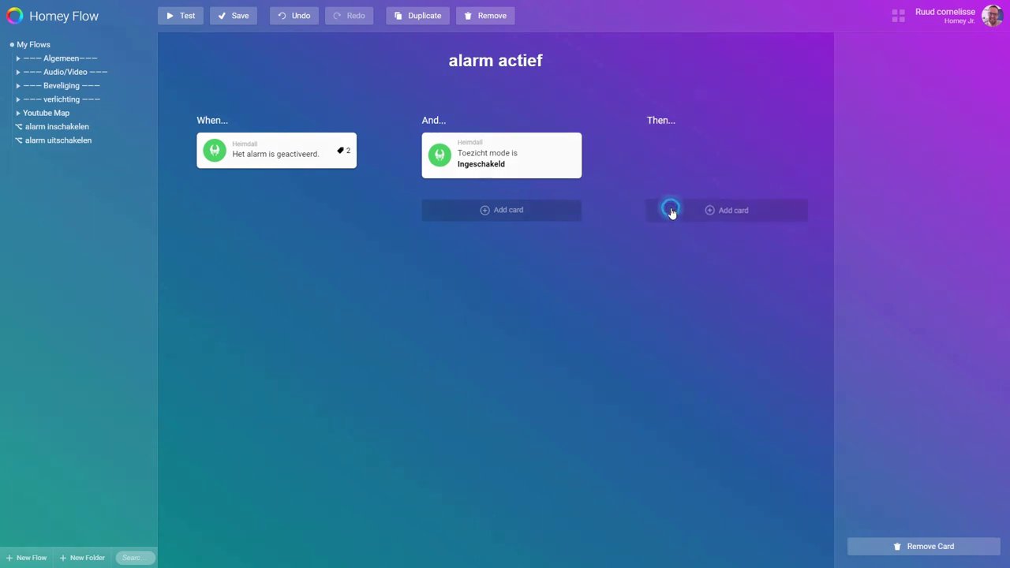
key("BackSpace")
key("BackSpace")
key("BackSpace")
key("BackSpace")
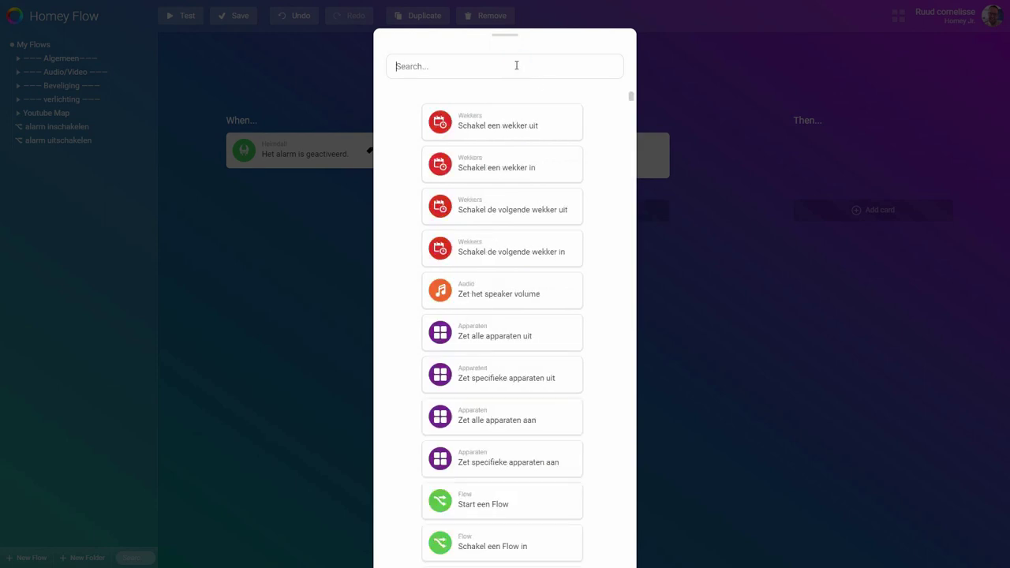
type("sirene")
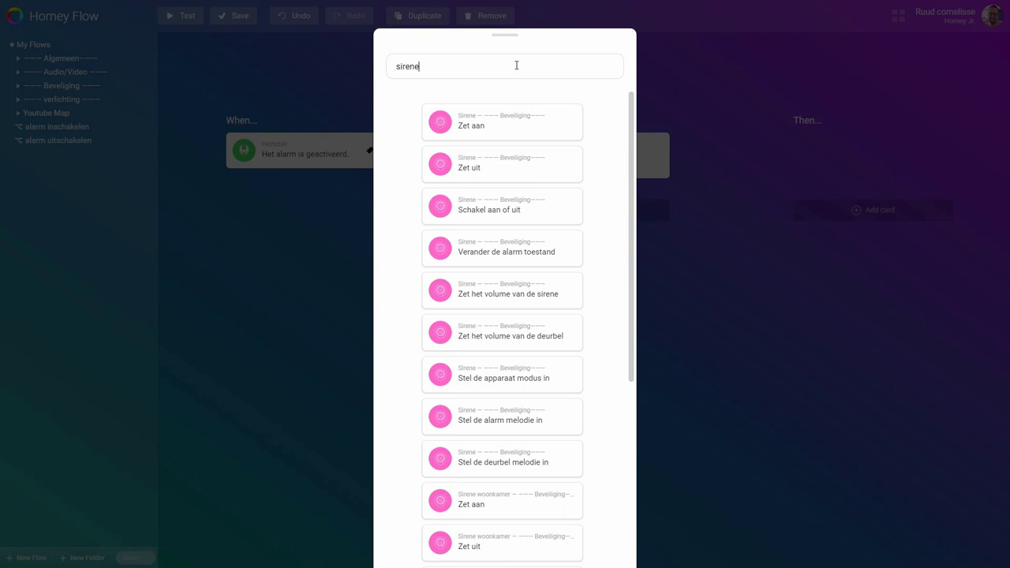
left_click(522, 119)
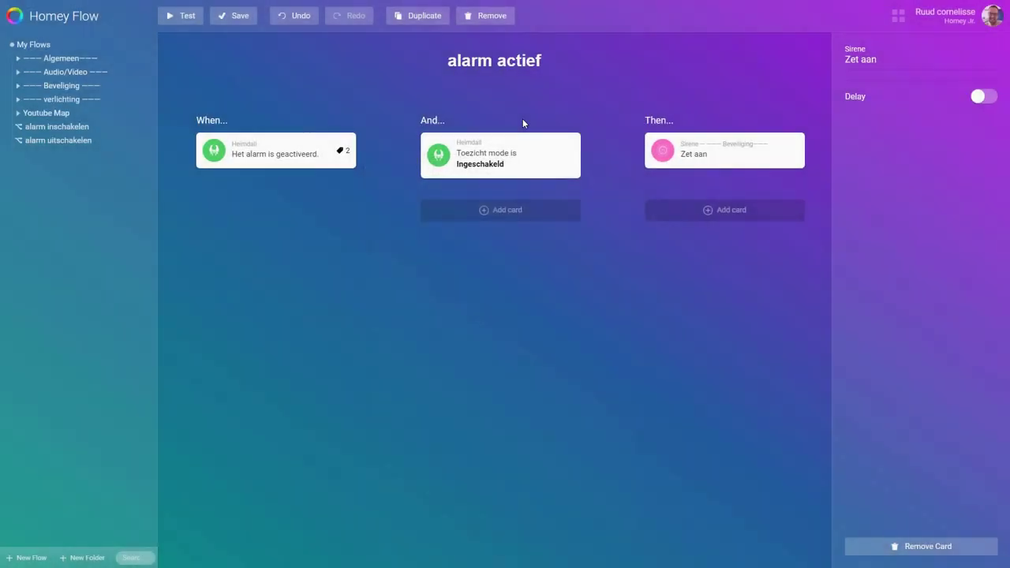
Add the Mobiel "Stuur een pushbericht" card as a second Then action of "alarm actief".
left_click(711, 218)
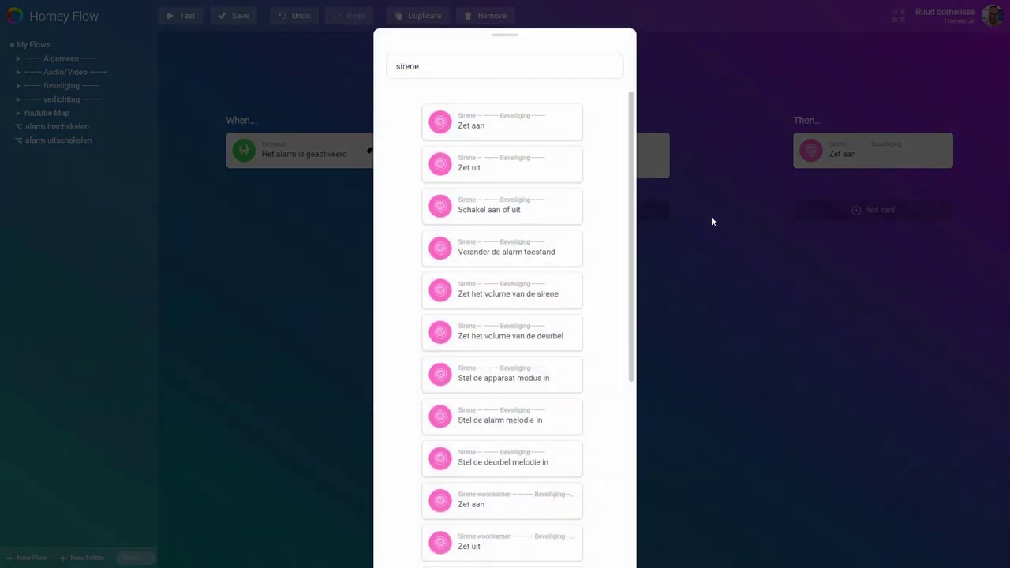
left_click(502, 70)
key("BackSpace")
key("BackSpace")
key("BackSpace")
key("BackSpace")
key("BackSpace")
key("BackSpace")
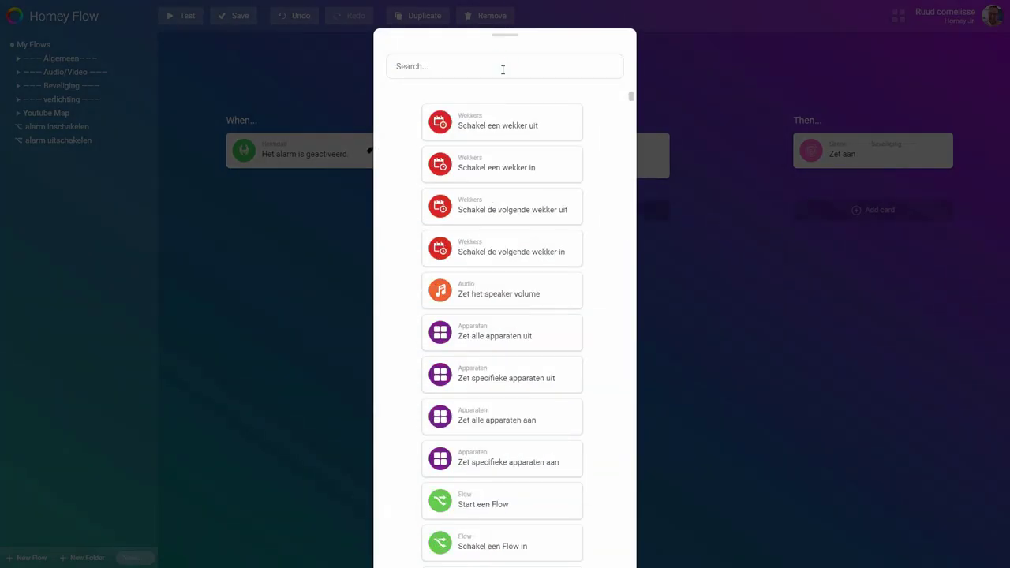
type("mob")
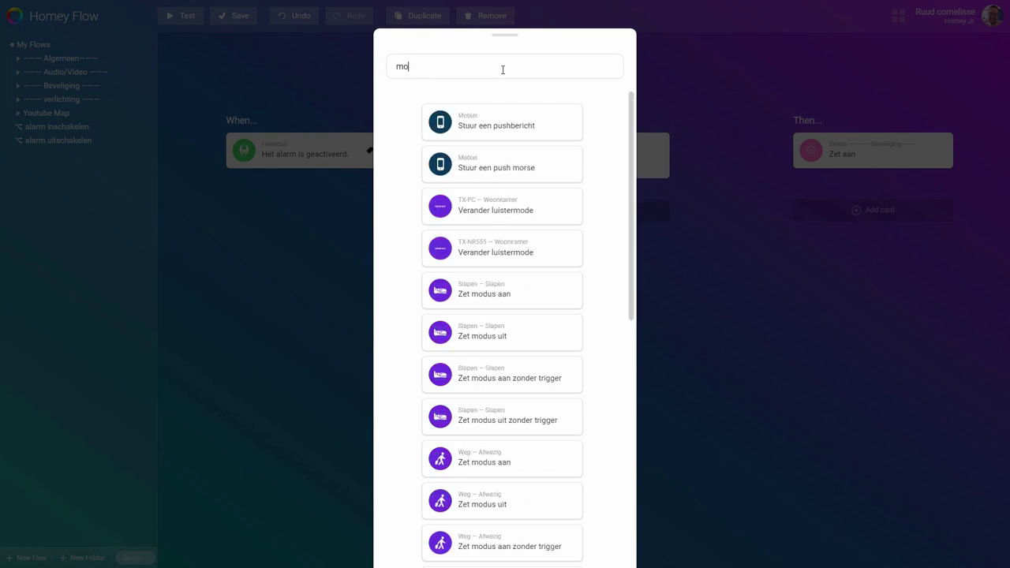
left_click(519, 123)
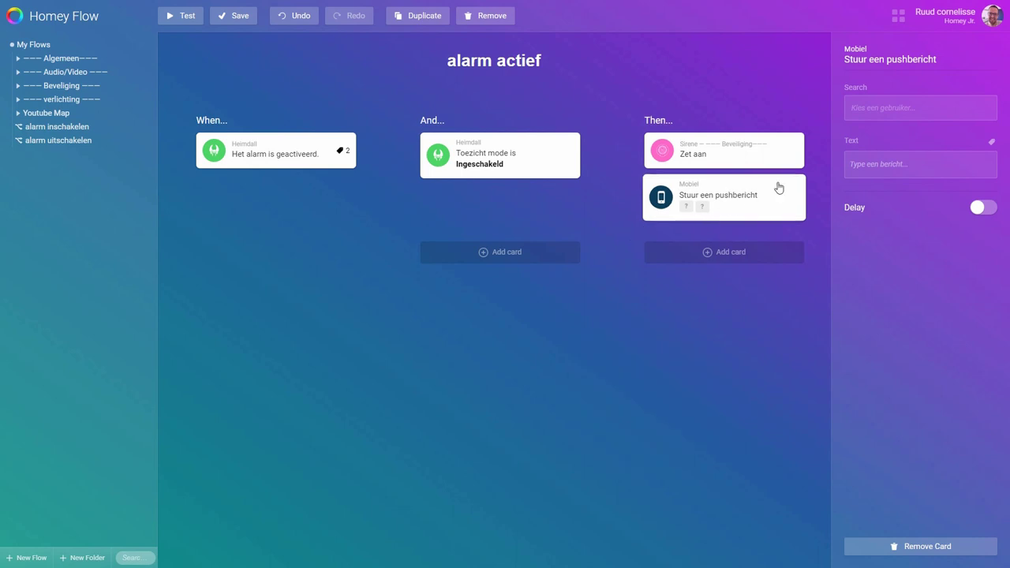
Address the push message to the account owner with the text "Het alarm gaat af" and save the flow.
left_click(878, 110)
left_click(879, 136)
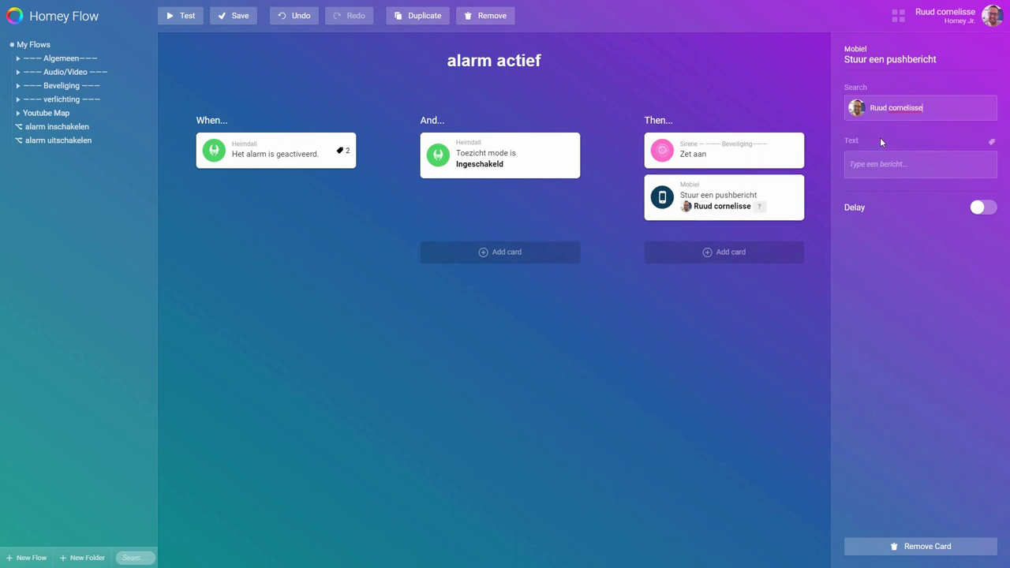
left_click(868, 168)
type("Het alarm gaat af")
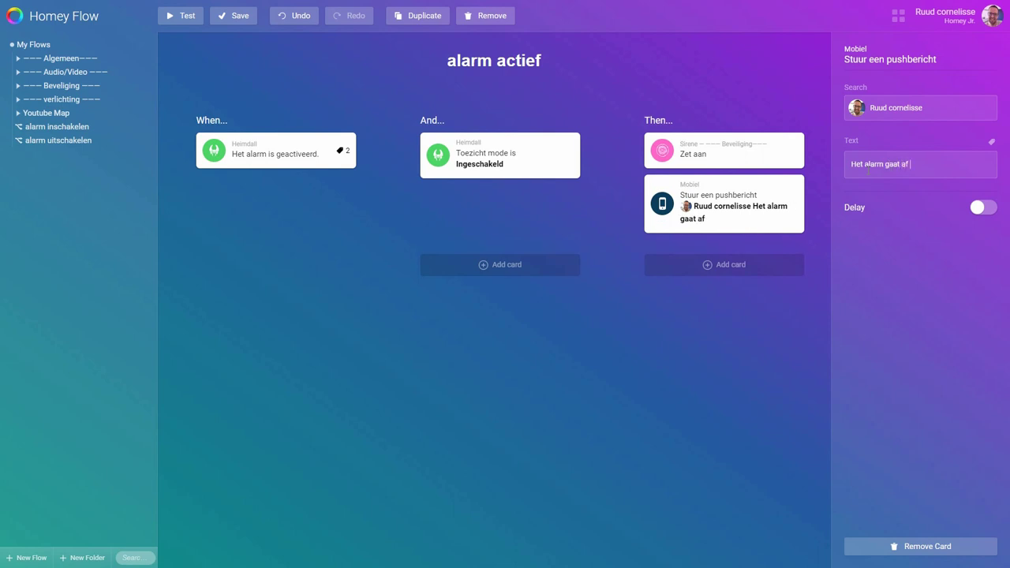
left_click(817, 322)
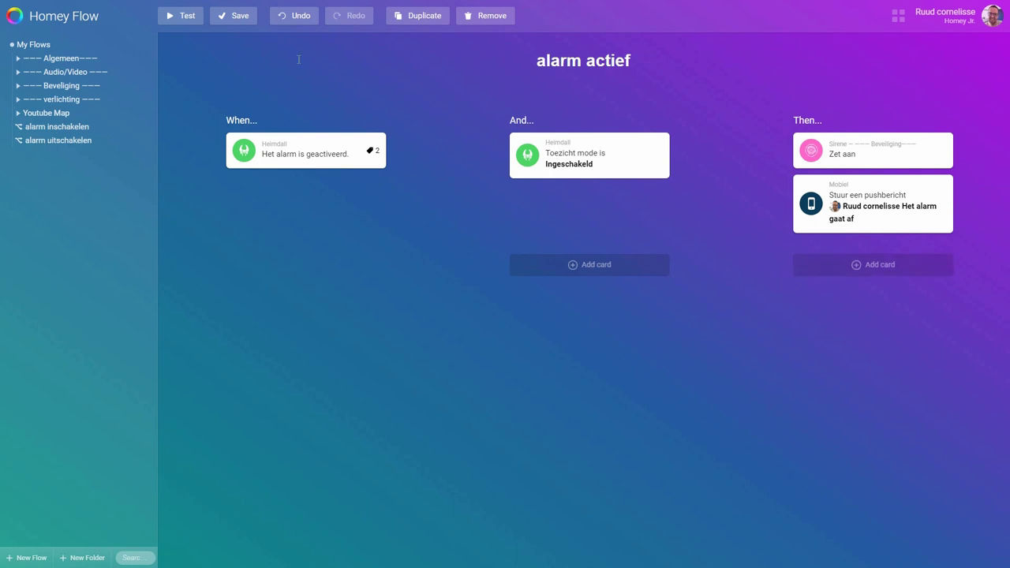
left_click(247, 20)
Create another new flow named "alarm inactief".
left_click(30, 557)
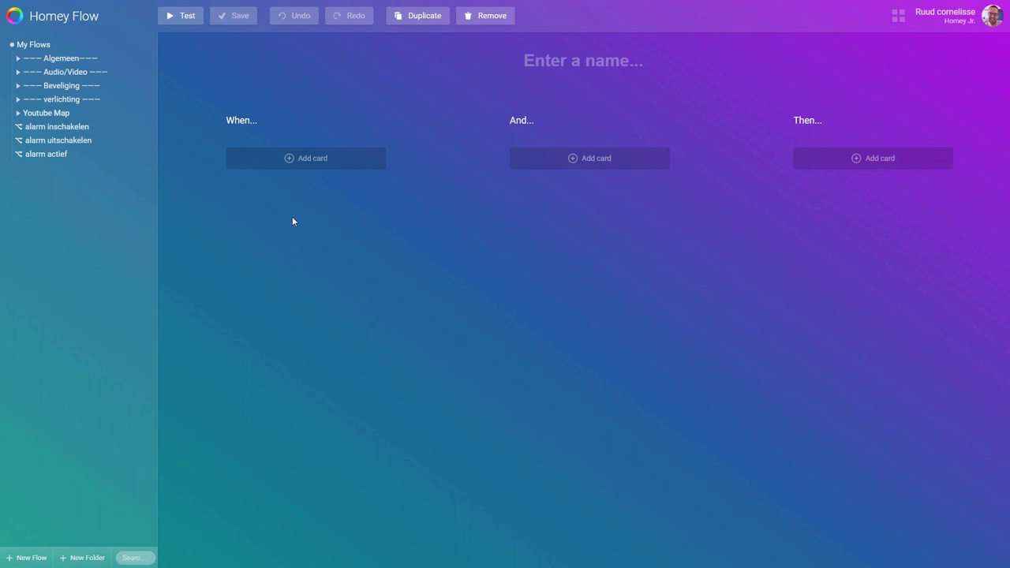
left_click(550, 60)
type("alarm ")
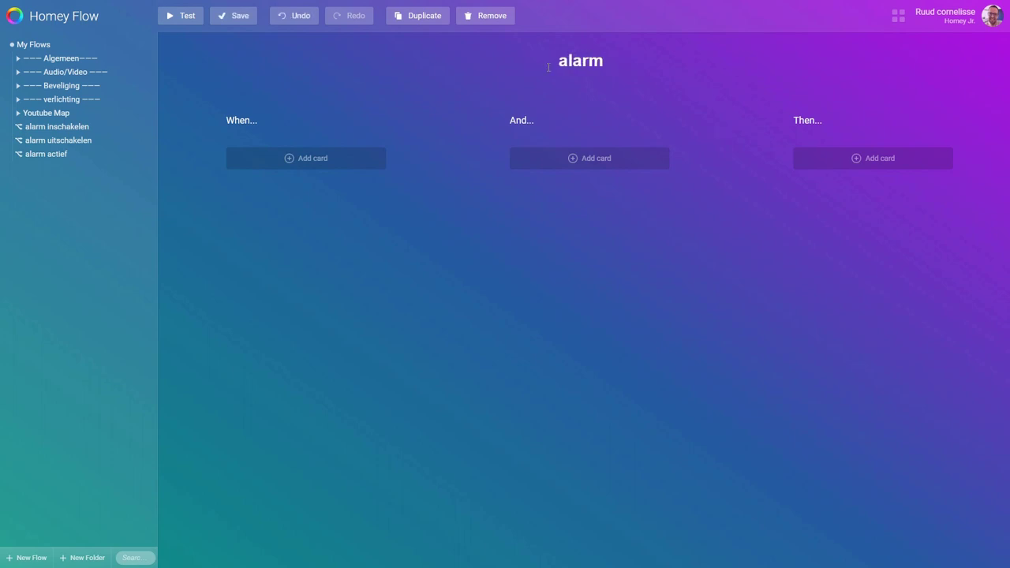
type("in a")
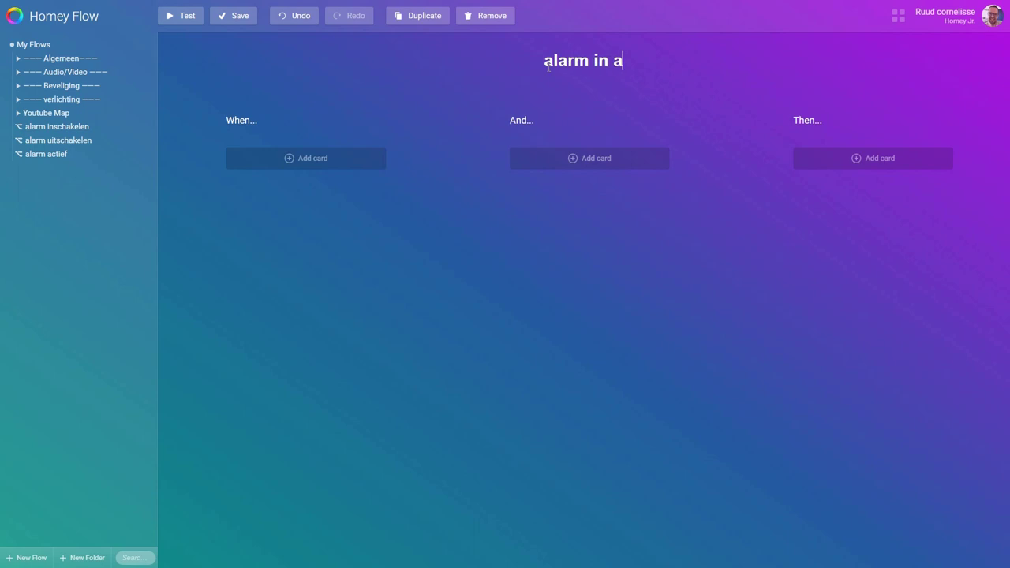
type("ctief")
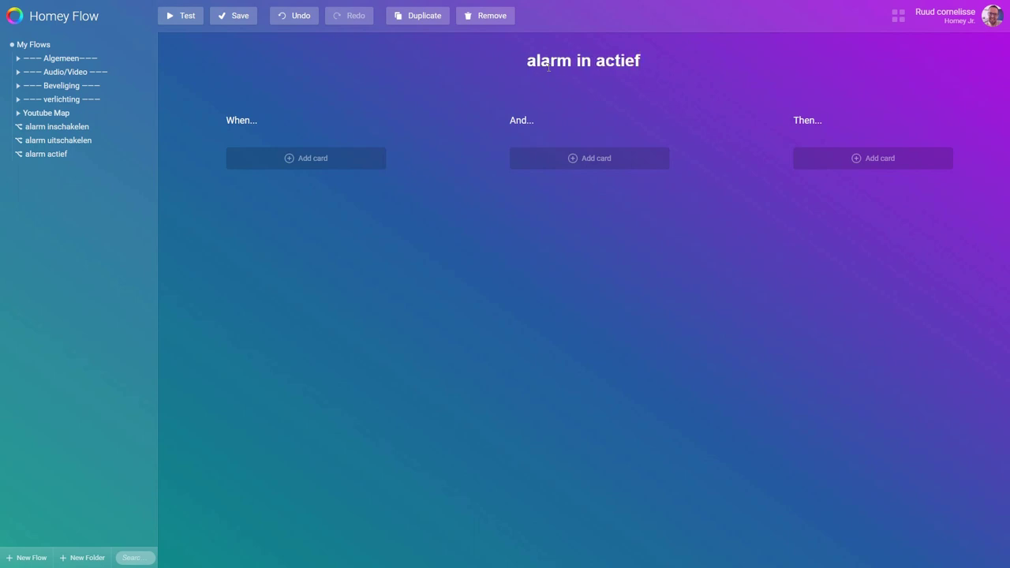
left_click(597, 60)
key("BackSpace")
left_click(629, 224)
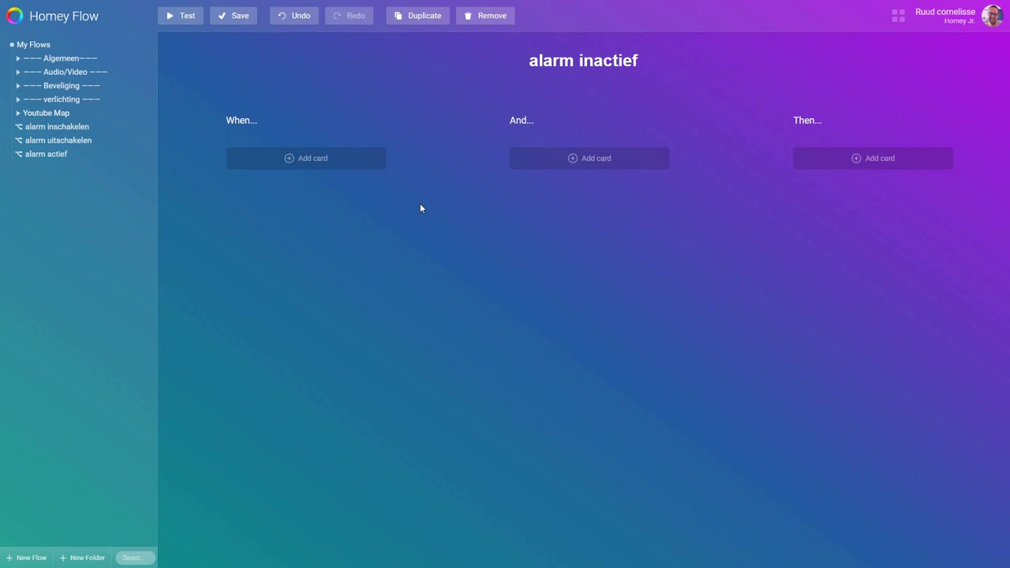
Add the Fibaro knop "Druk knop" card as the When trigger of "alarm inactief" and set its value to "5x ingedrukt".
left_click(345, 163)
type("mob")
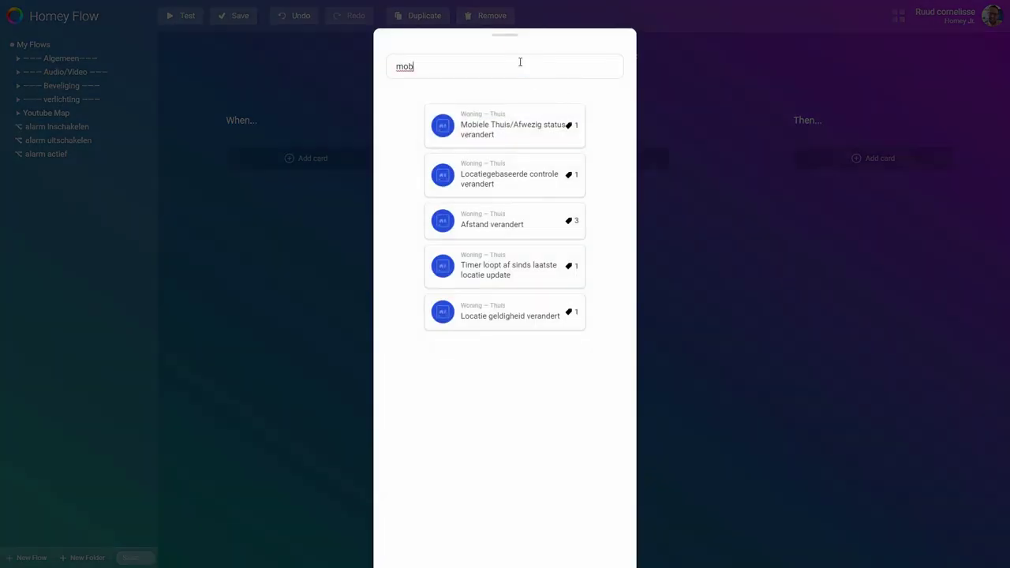
key("BackSpace")
key("BackSpace")
key("BackSpace")
type("fl")
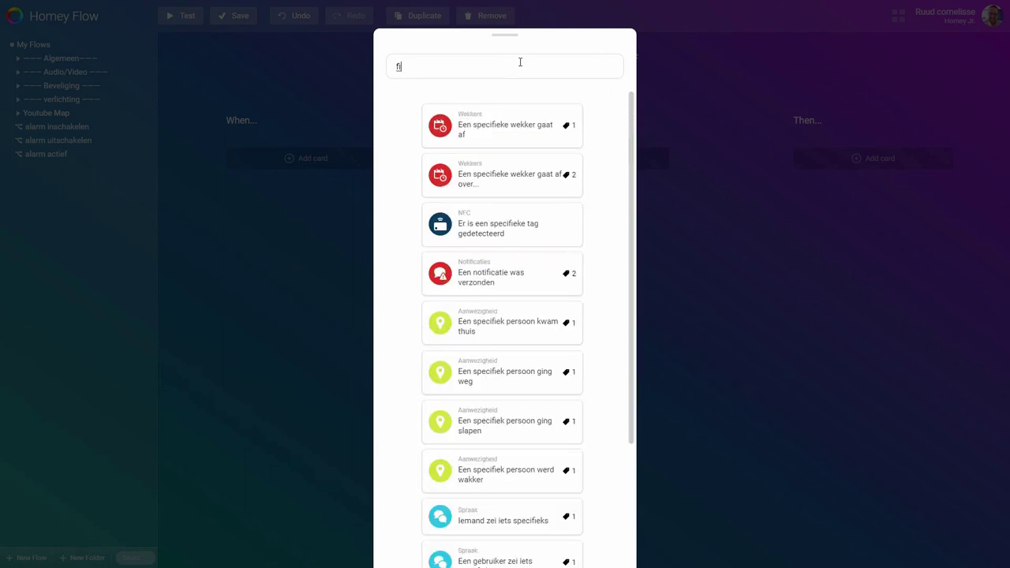
type("ba")
left_click(524, 164)
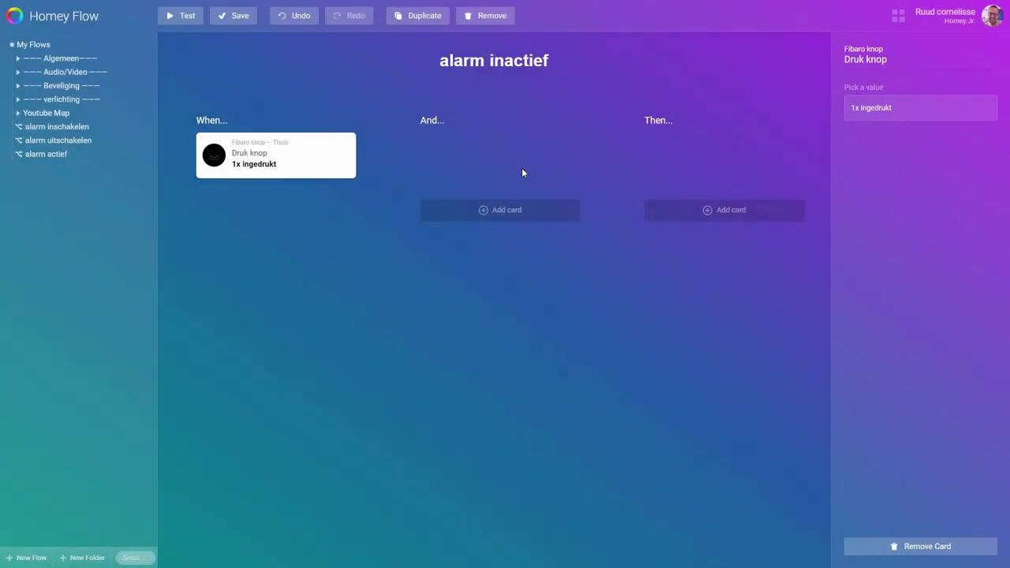
left_click(338, 169)
left_click(936, 116)
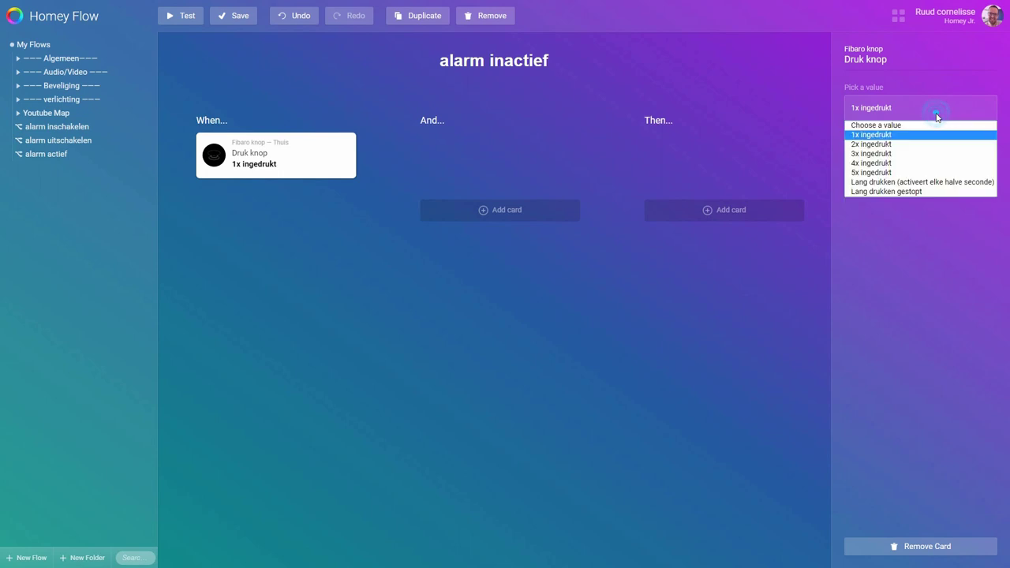
left_click(940, 172)
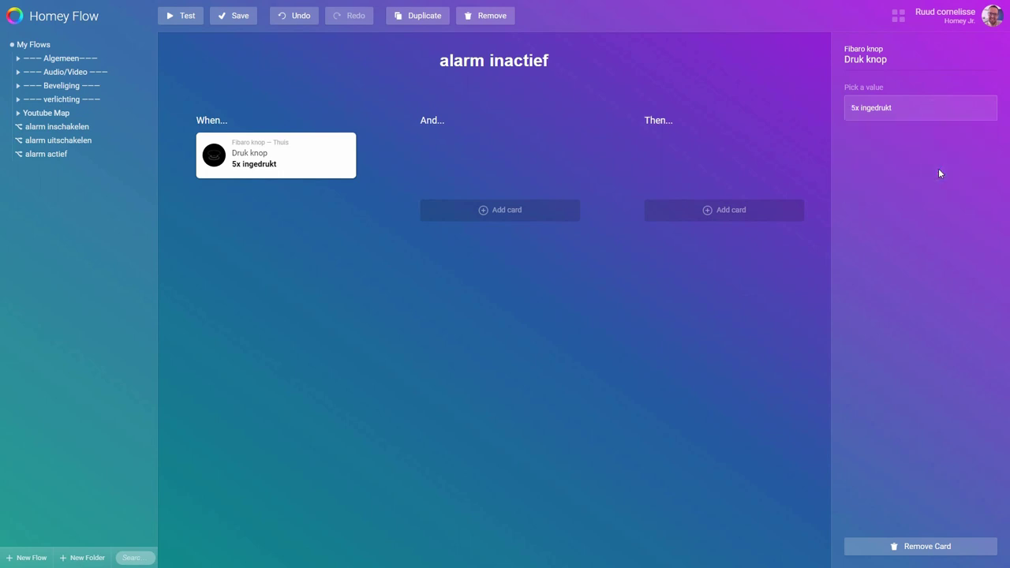
Add the Heimdall "Alarm status is actief" card as the And condition of "alarm inactief".
left_click(444, 209)
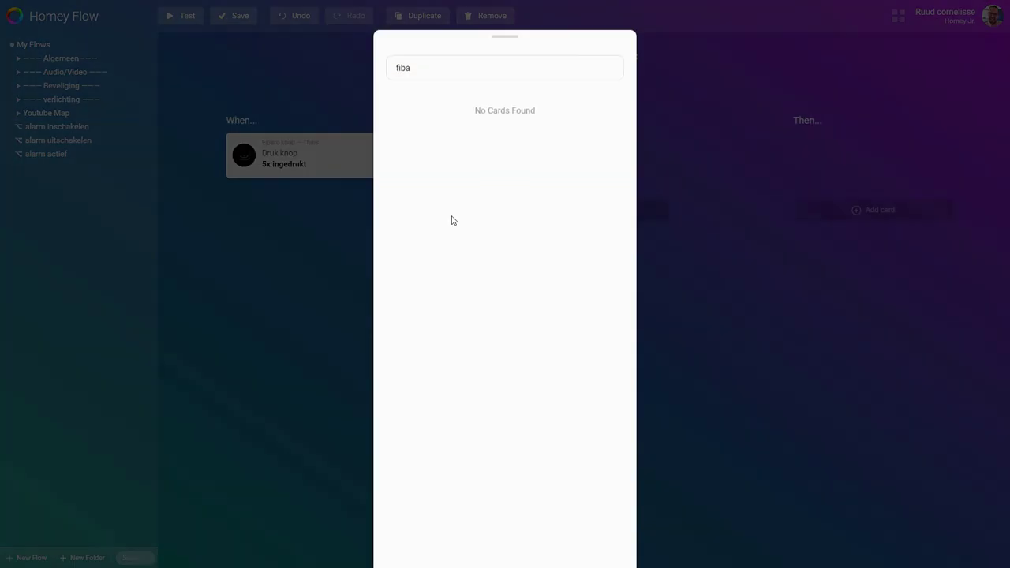
left_click(456, 73)
key("BackSpace")
key("BackSpace")
key("BackSpace")
key("BackSpace")
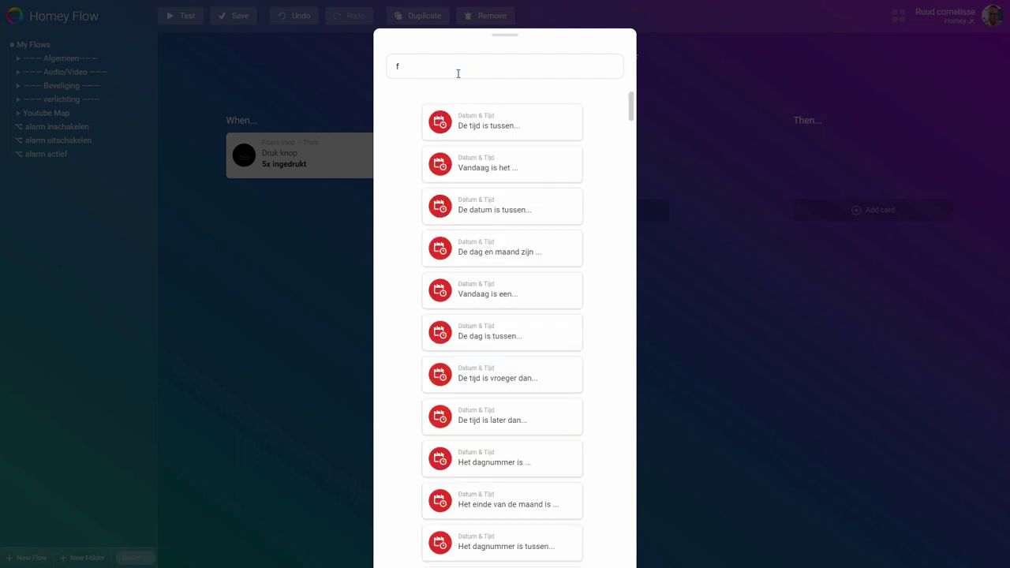
type("heimdall")
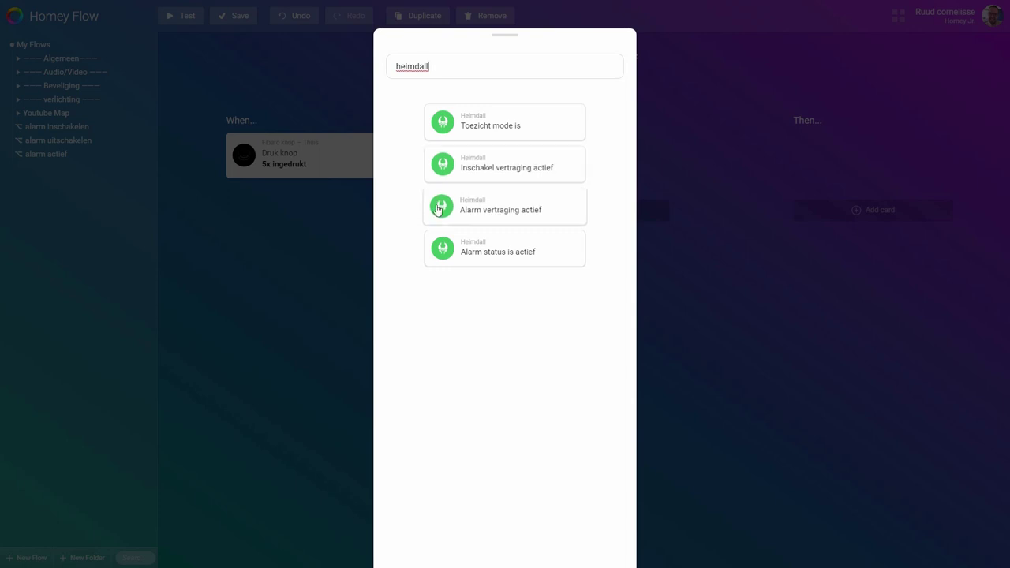
left_click(442, 248)
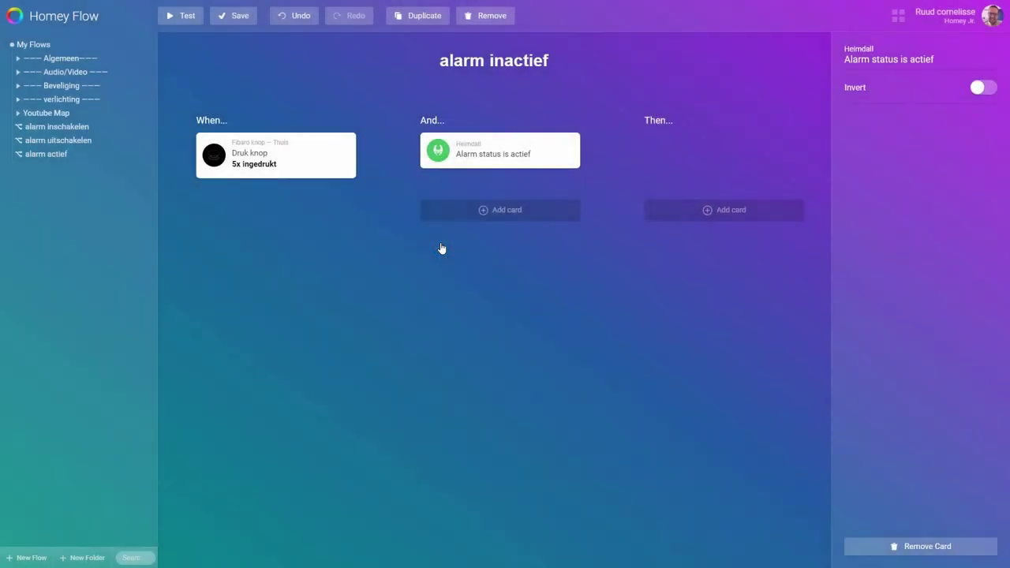
Add the Heimdall "Deactiveer Alarm" card as the Then action of "alarm inactief" and save the flow.
left_click(710, 225)
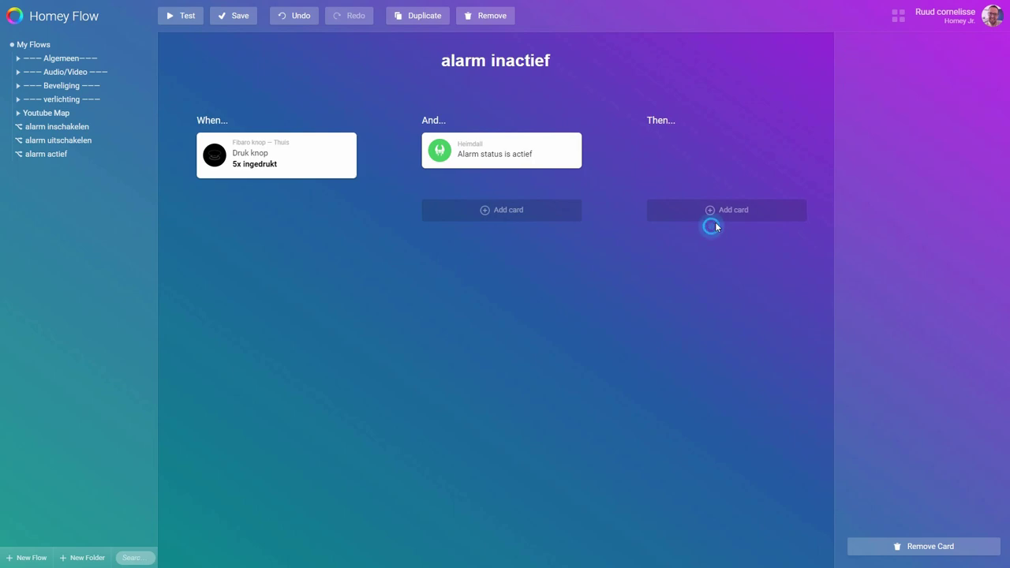
left_click(815, 206)
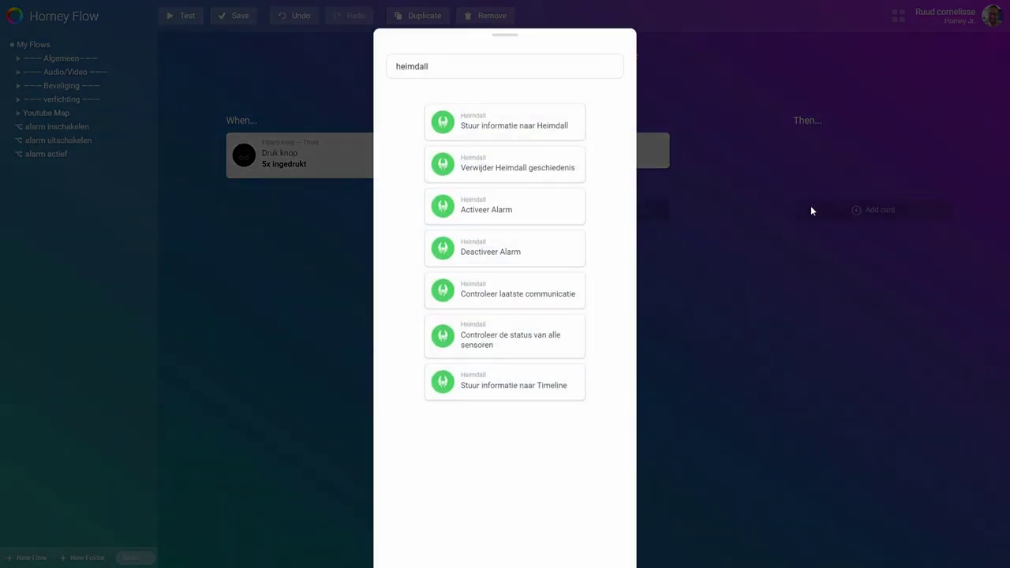
left_click(543, 256)
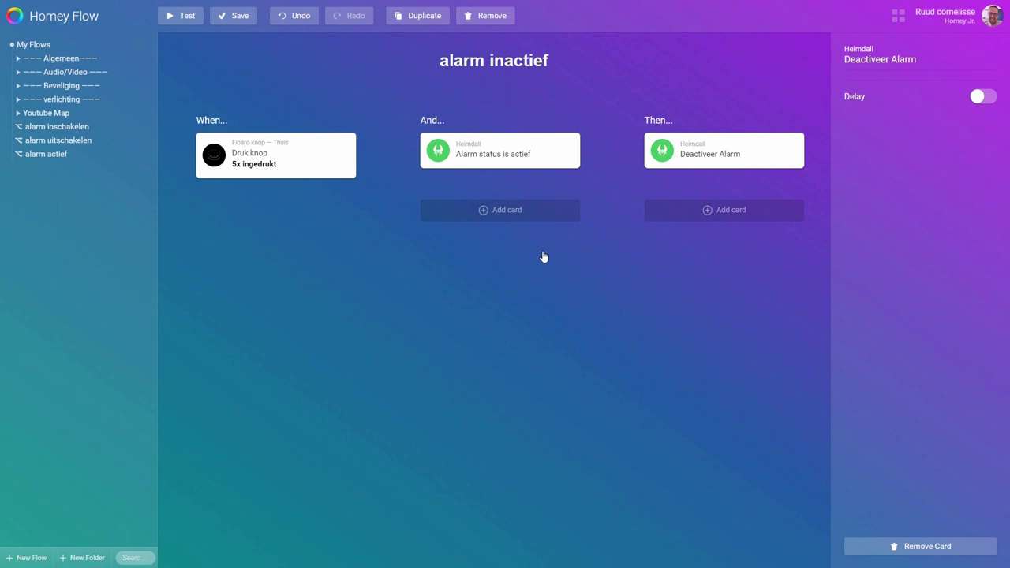
left_click(232, 18)
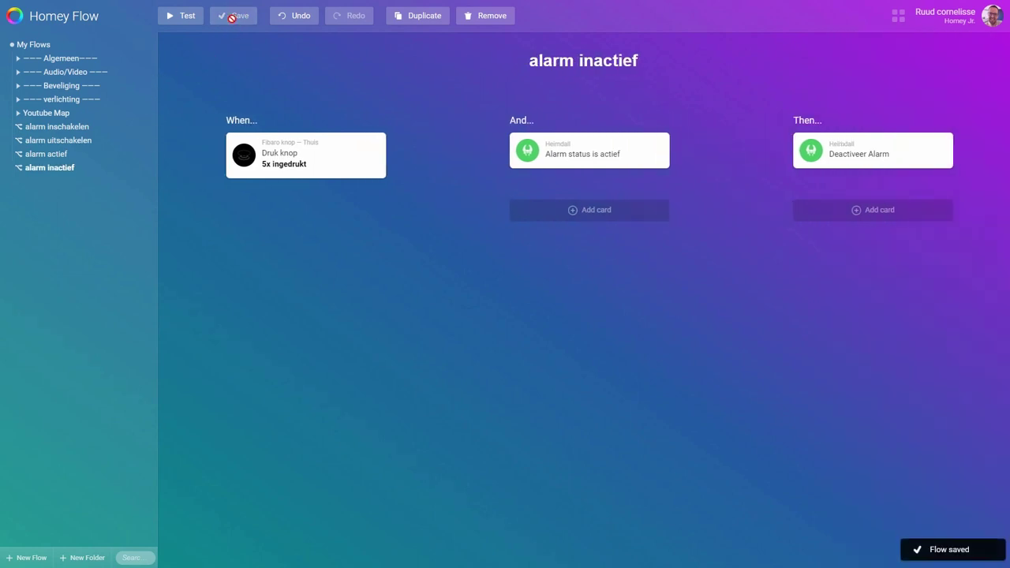